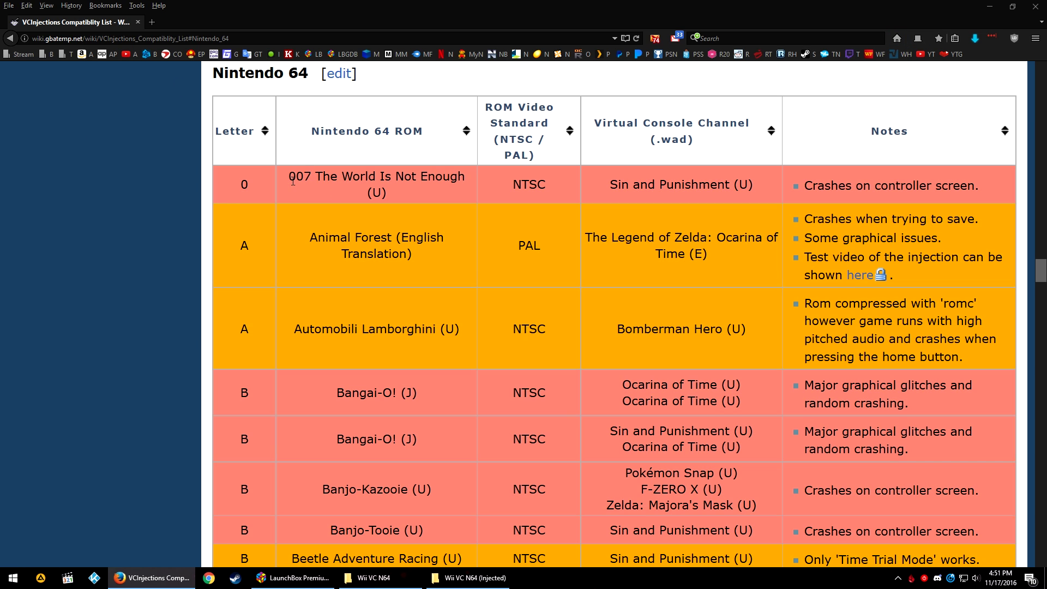
Step: Examine the Nintendo 64 compatibility table, comparing each ROM's status, the Virtual Console channel it is injected into and its notes
drag(287, 184, 461, 179)
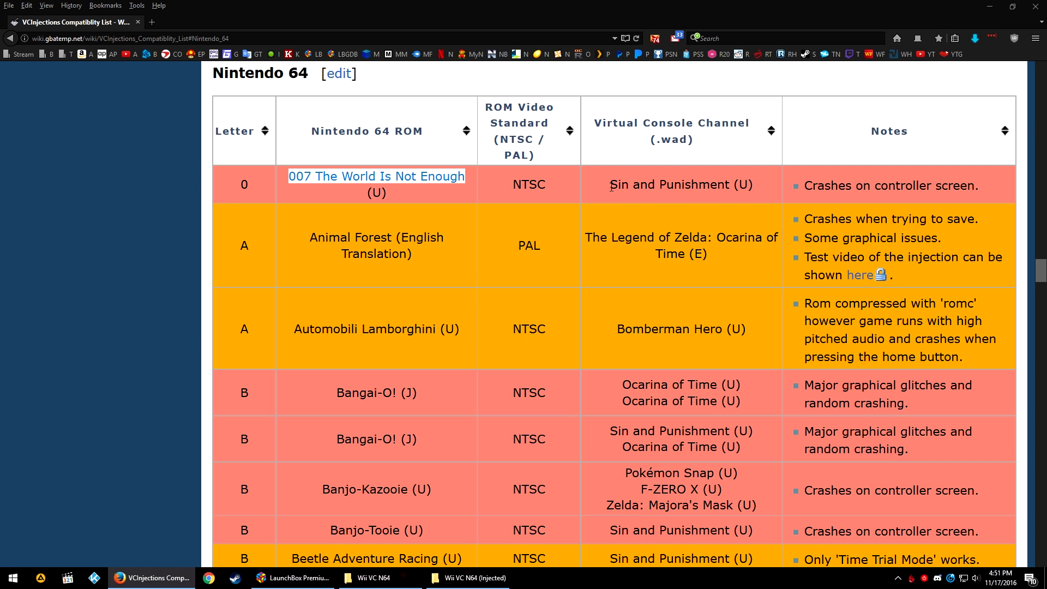
drag(610, 185, 730, 185)
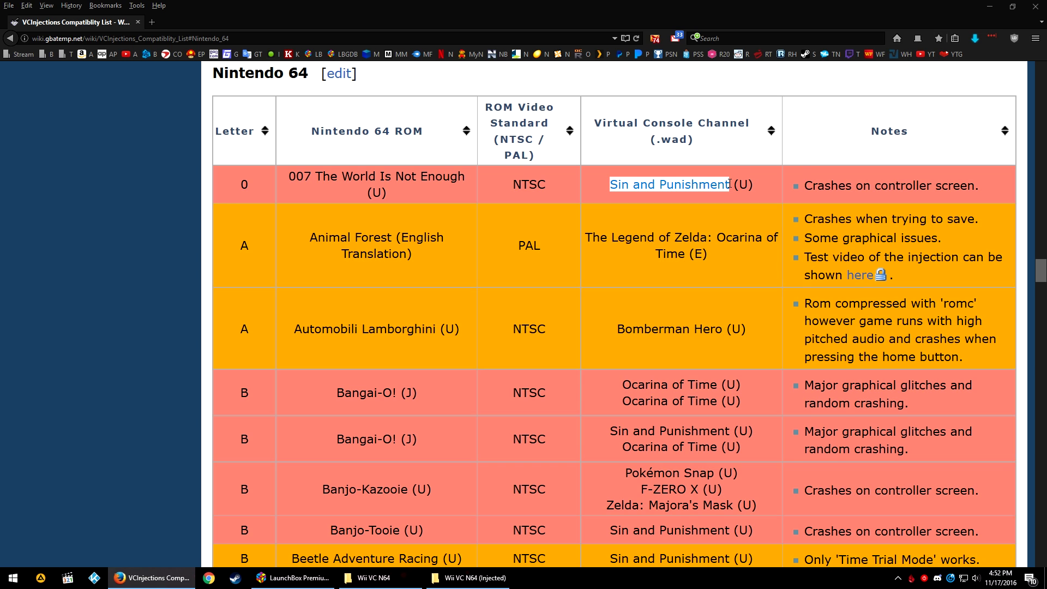
scroll(444, 158, down, 3)
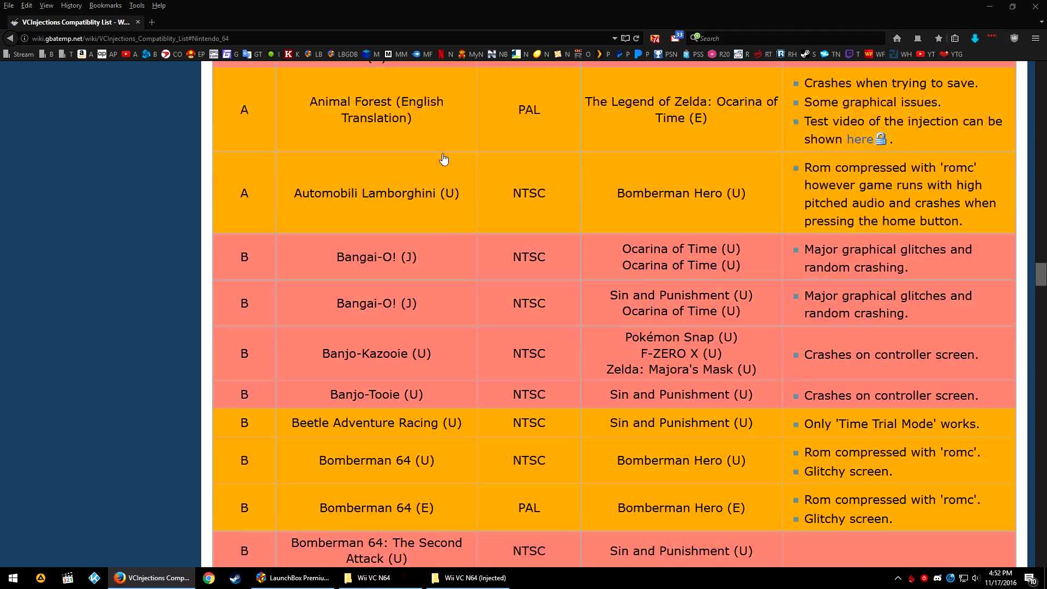
scroll(443, 159, down, 20)
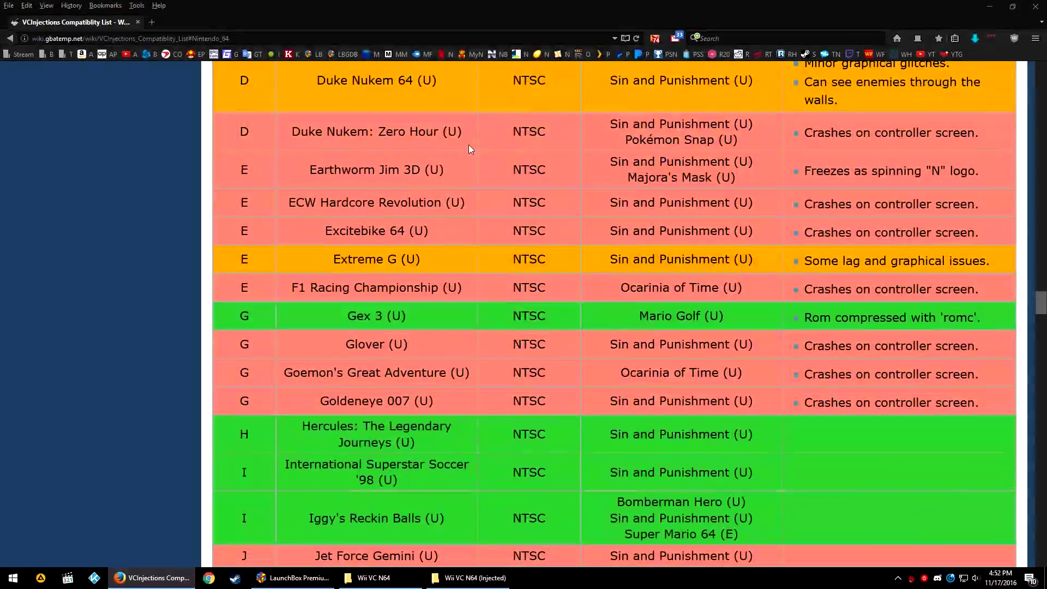
scroll(469, 145, down, 3)
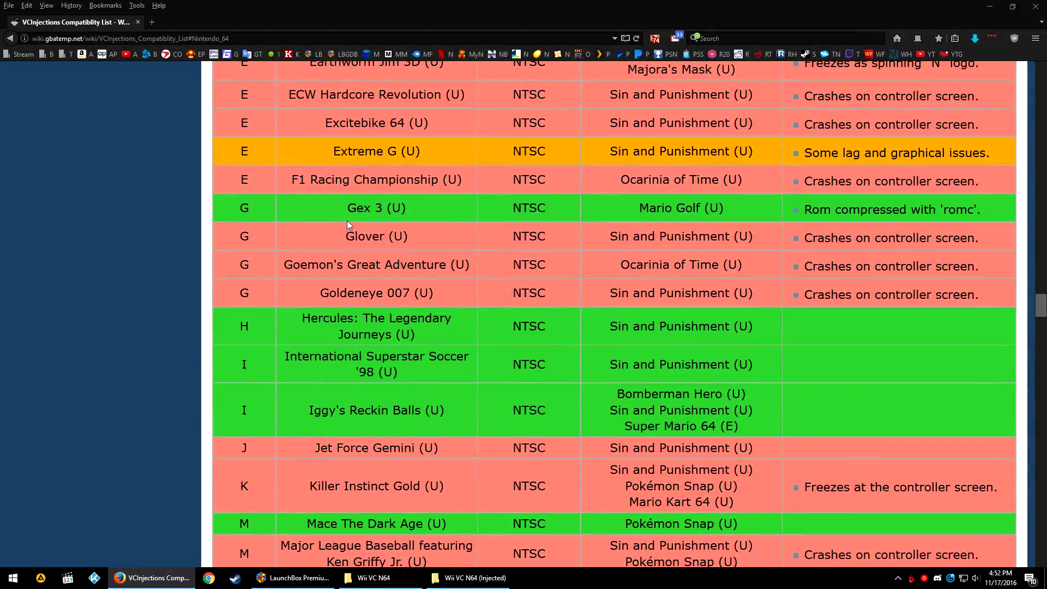
drag(344, 211, 382, 210)
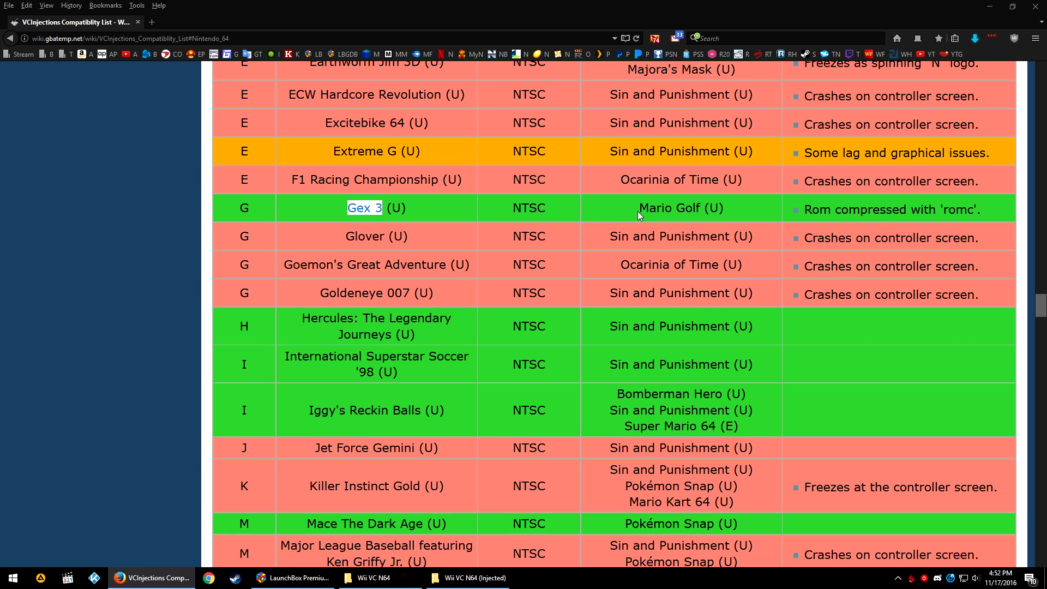
drag(639, 207, 700, 206)
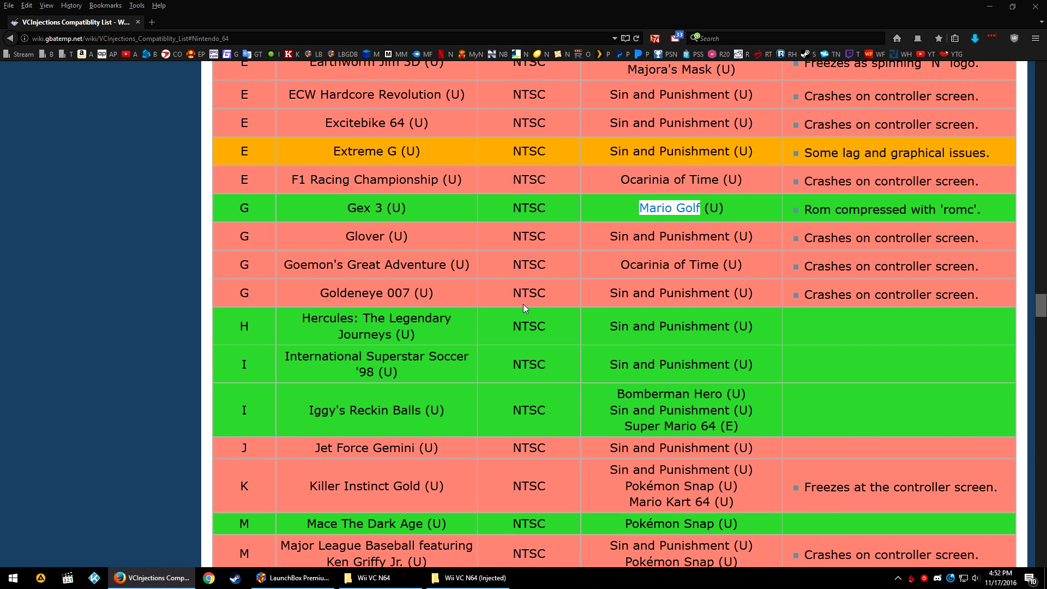
scroll(627, 318, down, 3)
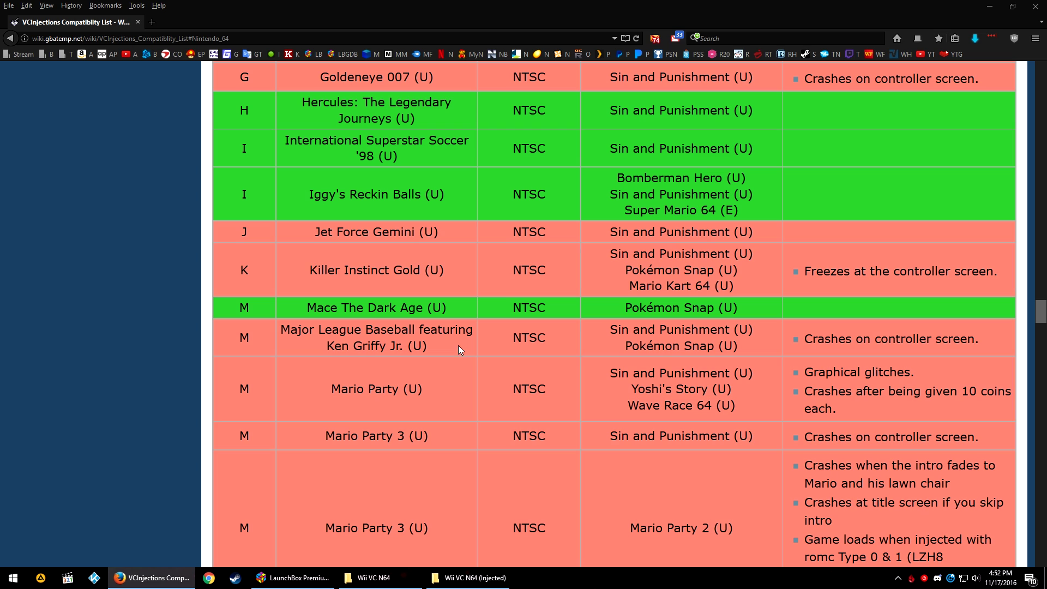
drag(458, 349, 289, 331)
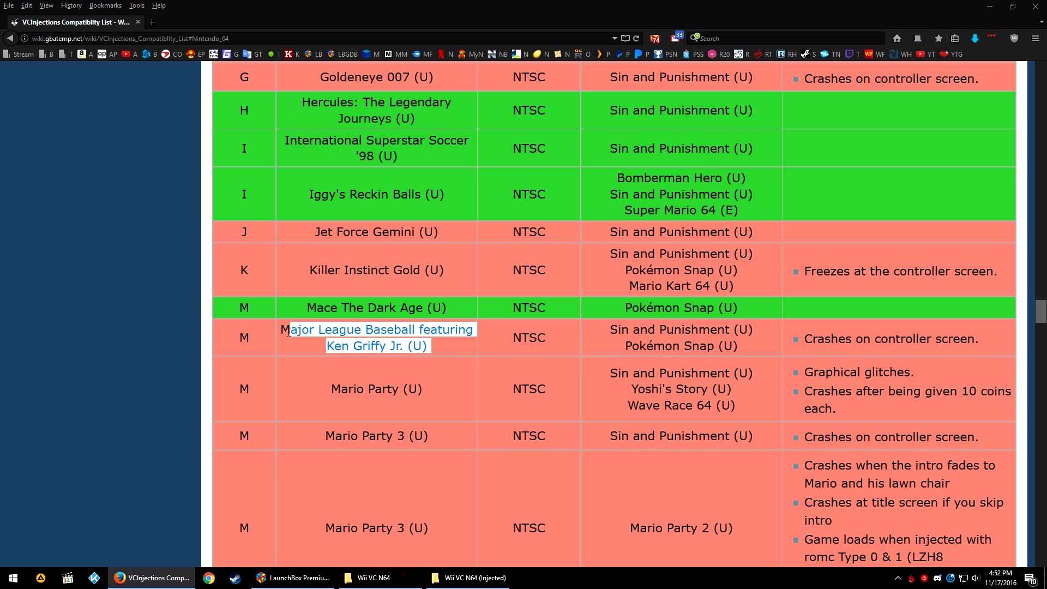
drag(289, 333, 286, 334)
scroll(289, 333, down, 4)
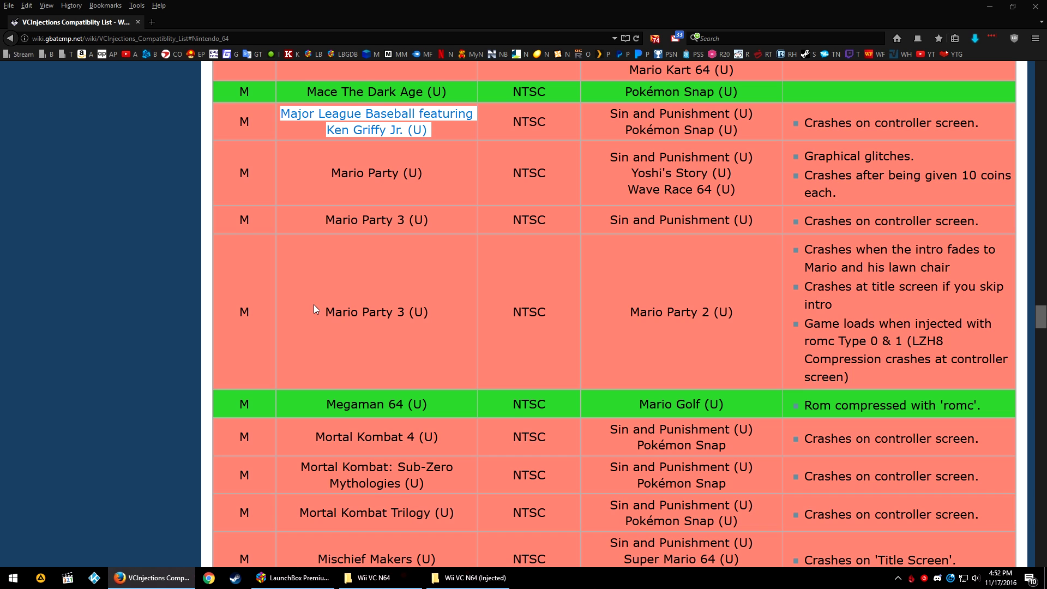
scroll(315, 309, down, 4)
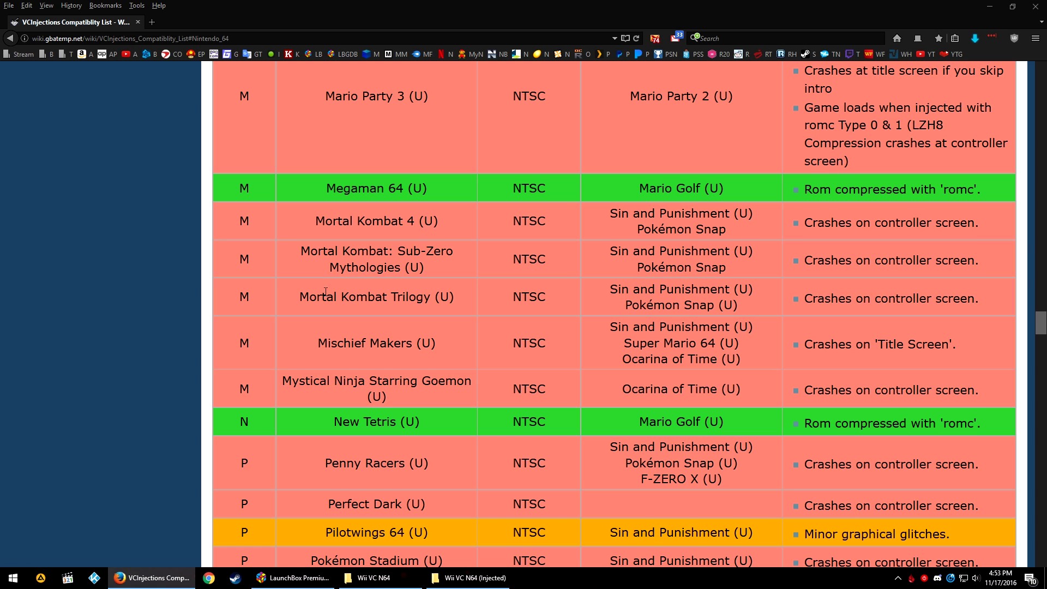
scroll(469, 327, down, 10)
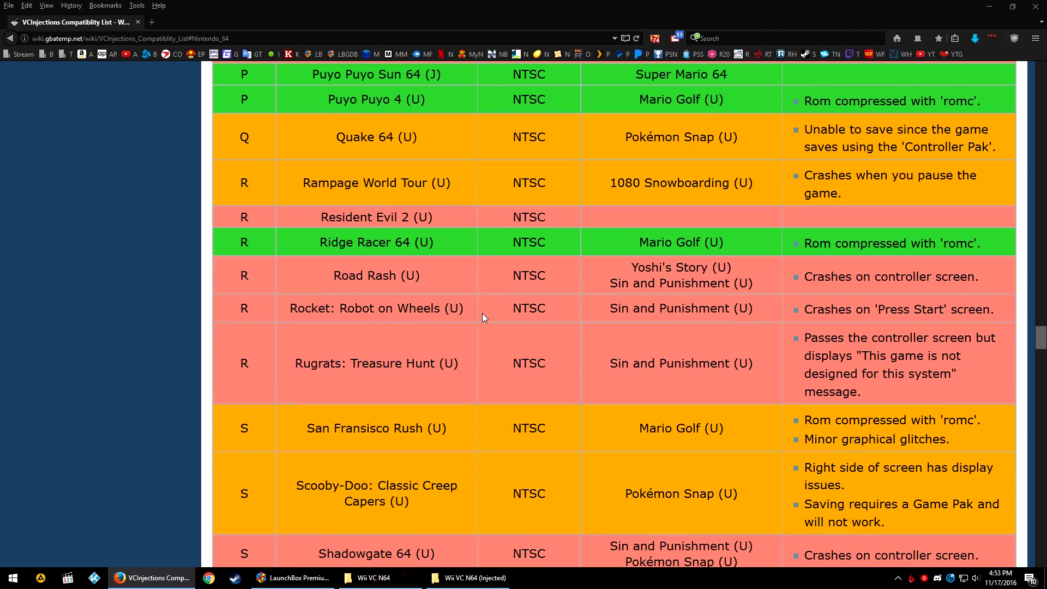
scroll(469, 255, down, 15)
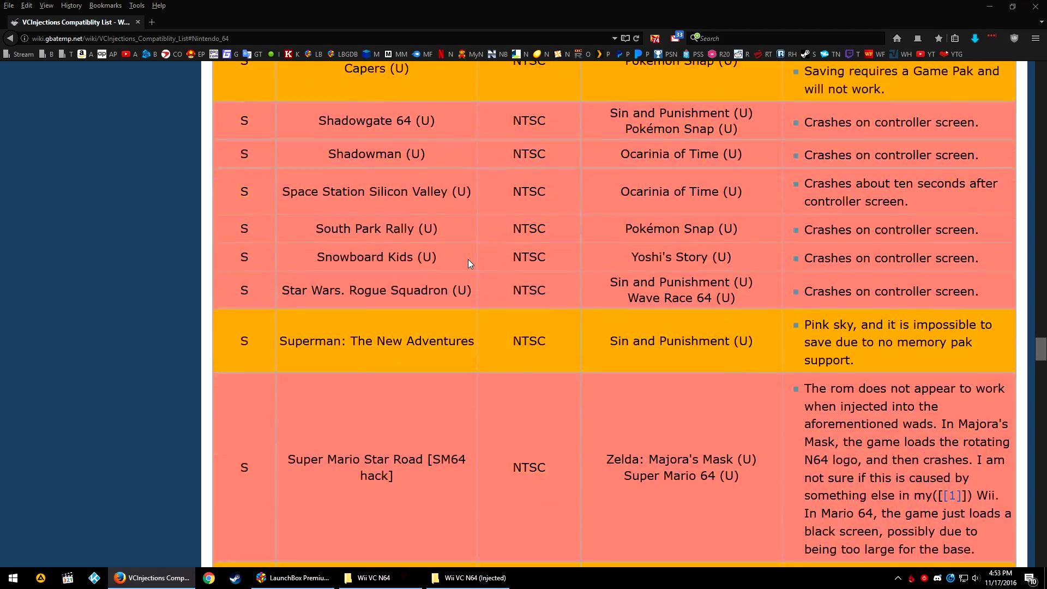
scroll(468, 260, down, 5)
Step: Review the consoles listed in the compatibility page's contents and go back to the Nintendo 64 section
scroll(467, 268, up, 15)
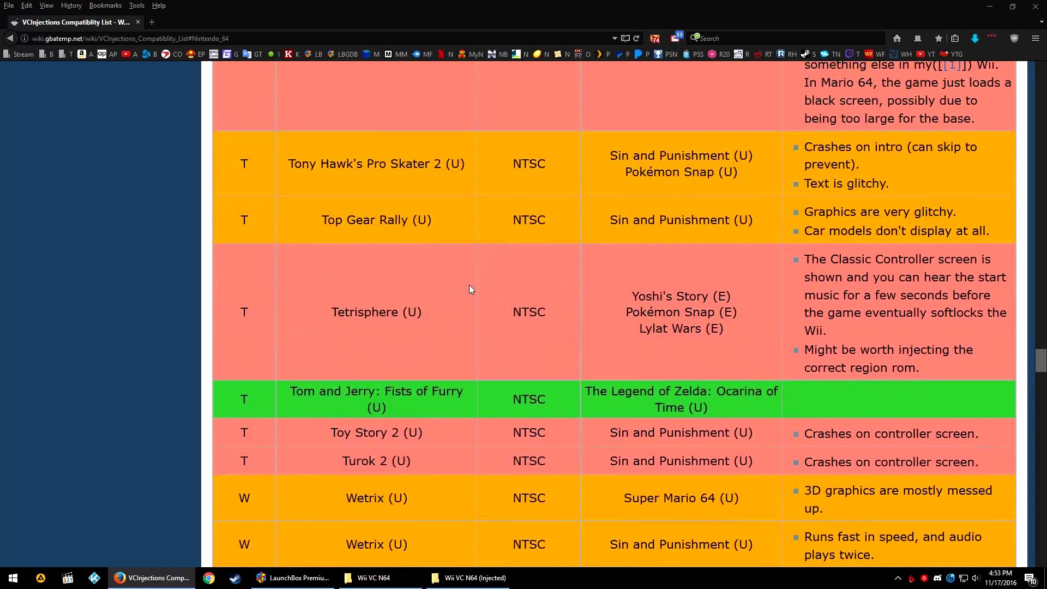
scroll(509, 264, up, 20)
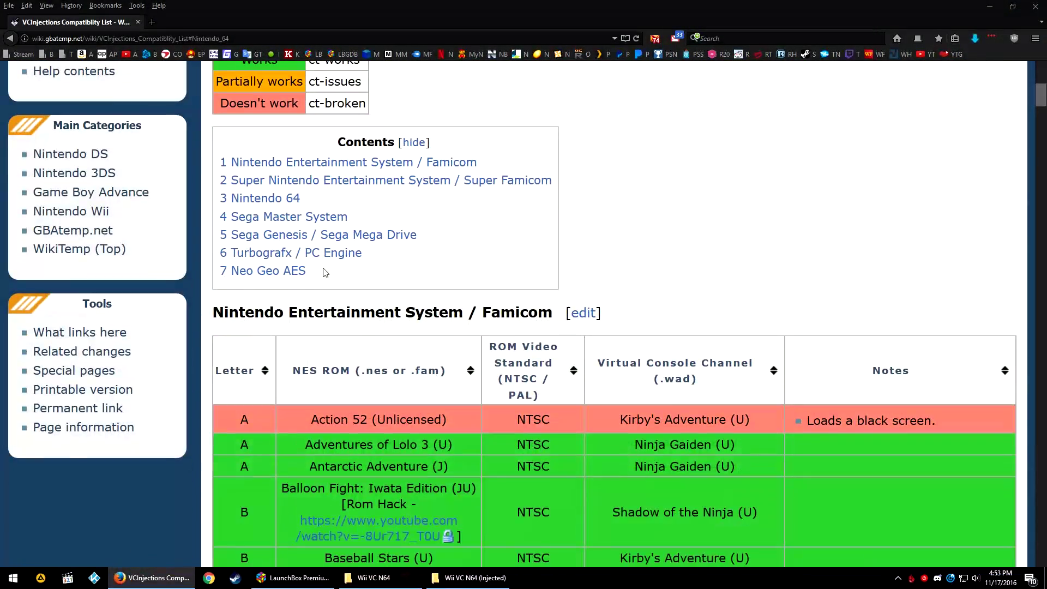
drag(341, 274, 218, 157)
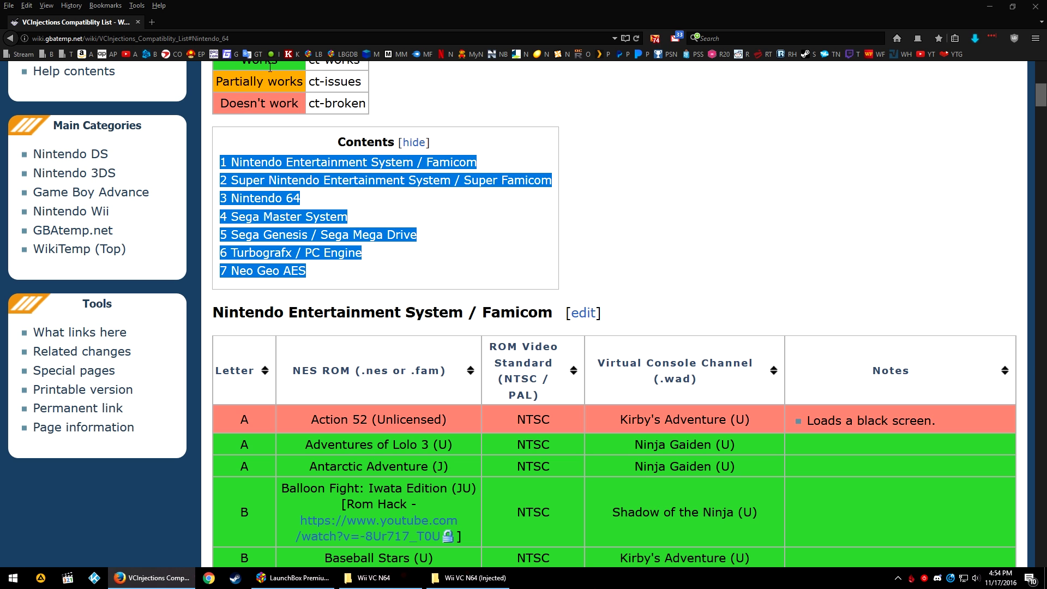
click(498, 218)
drag(361, 272, 362, 174)
click(409, 224)
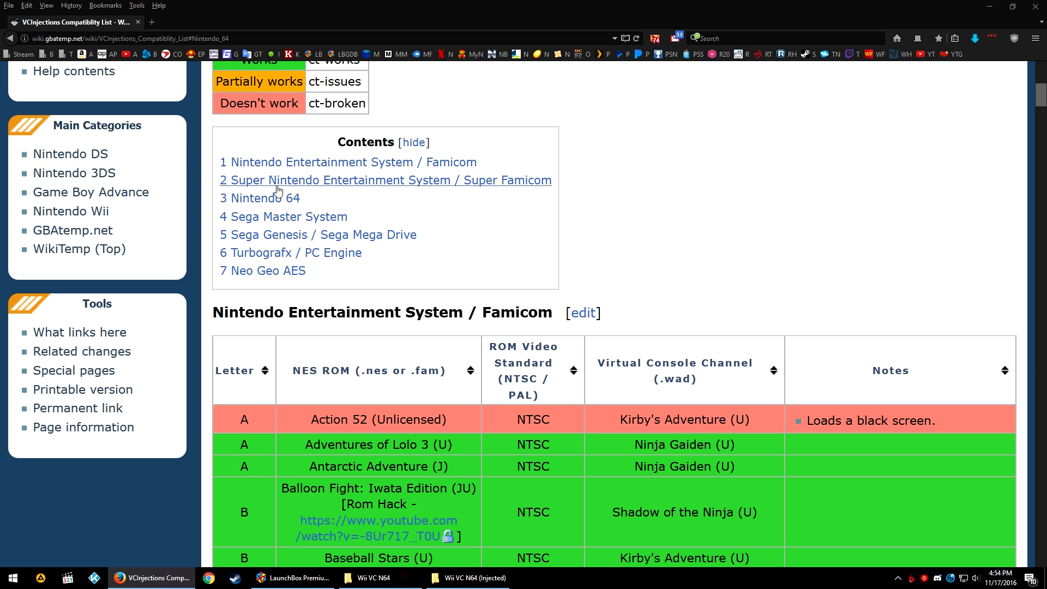
click(270, 198)
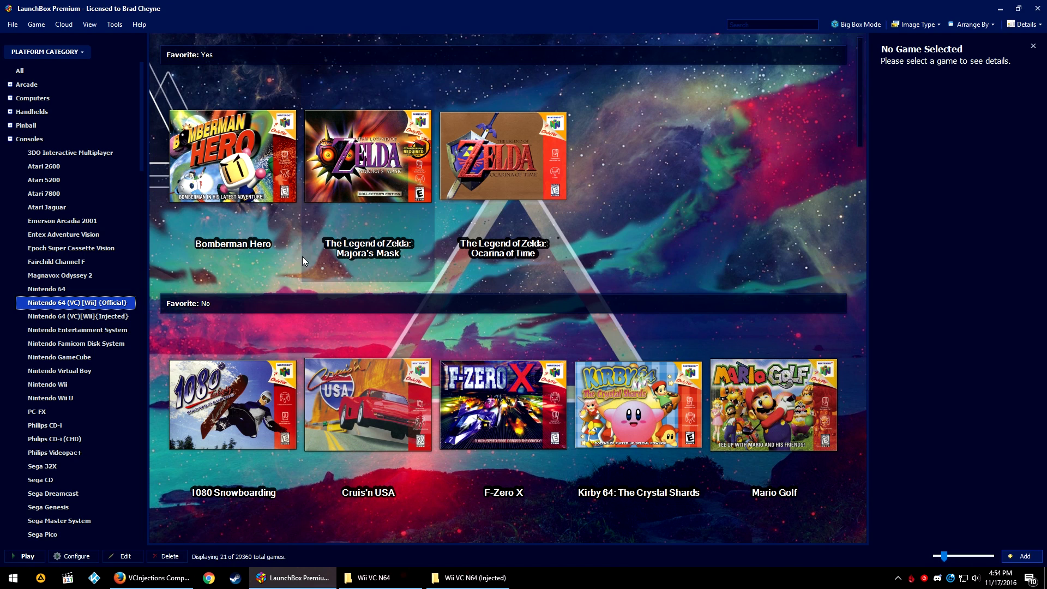
Step: Switch to LaunchBox, show the Nintendo 64 (VC) [Wii] {Official} platform and start a ROM files import
click(89, 290)
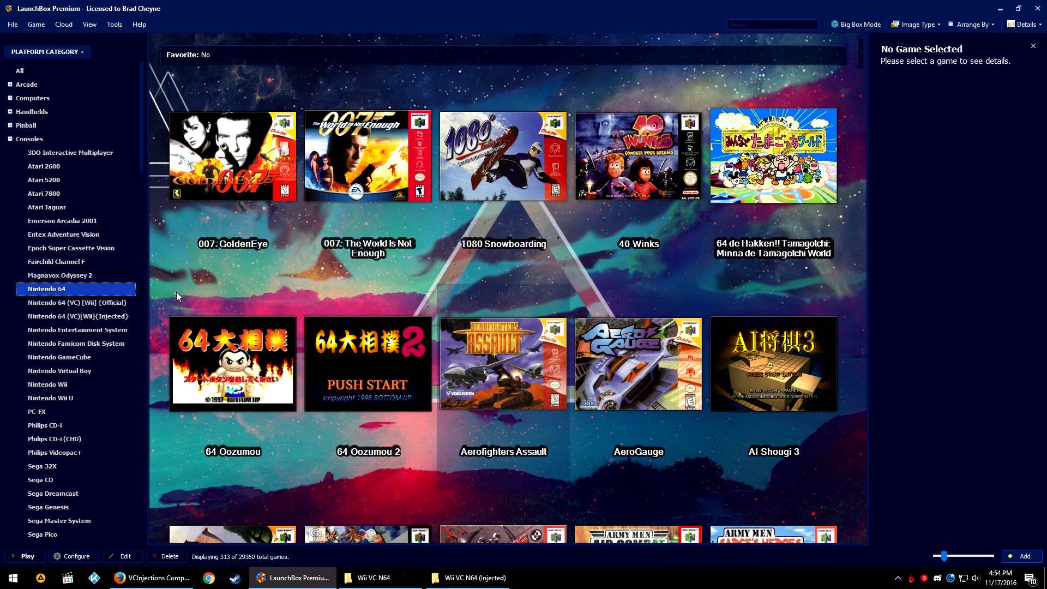
click(98, 303)
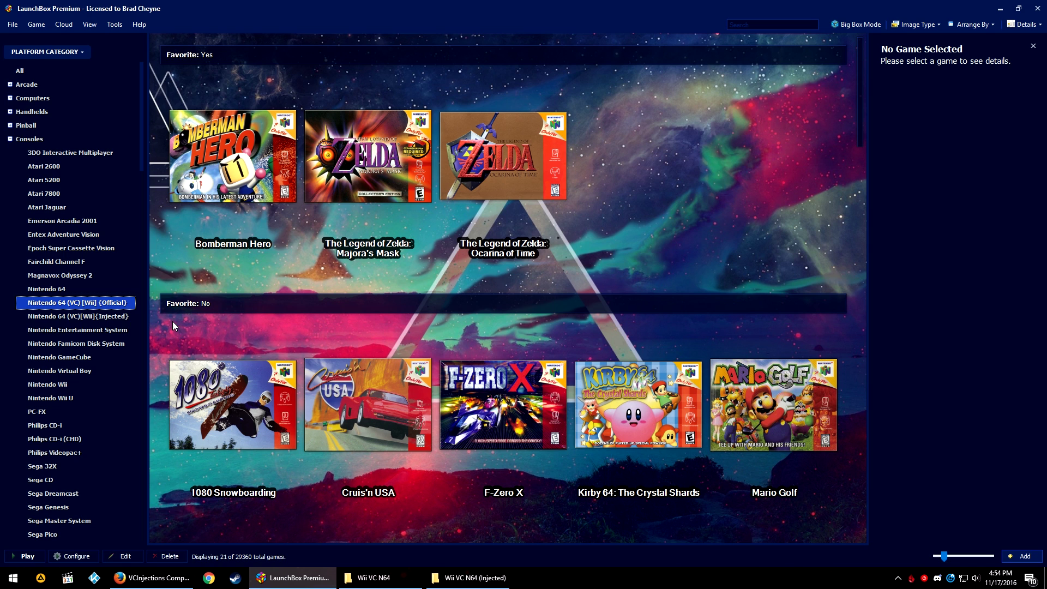
click(113, 26)
mouse_move(275, 168)
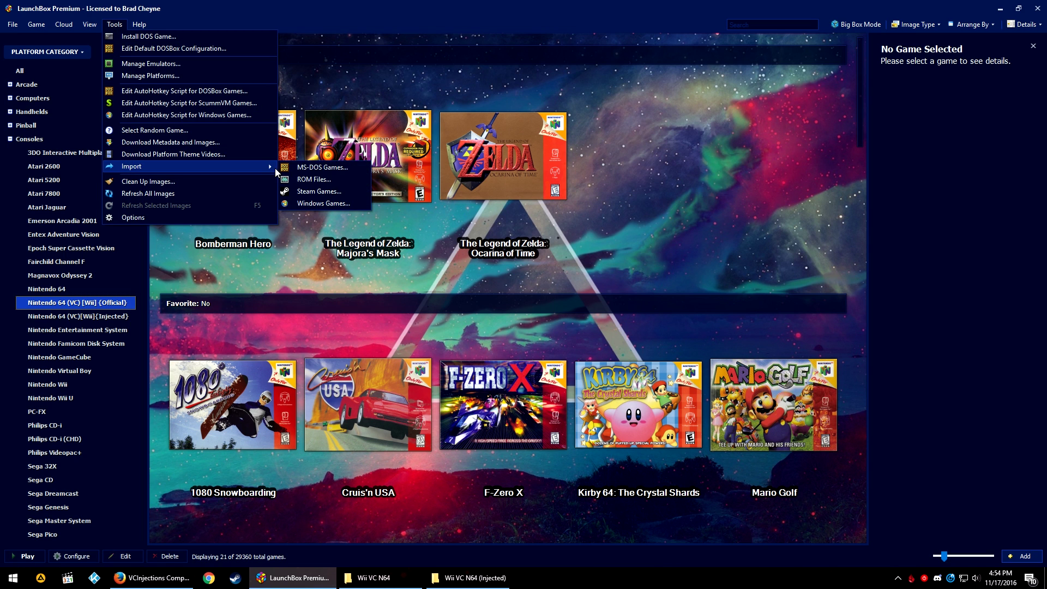
click(298, 183)
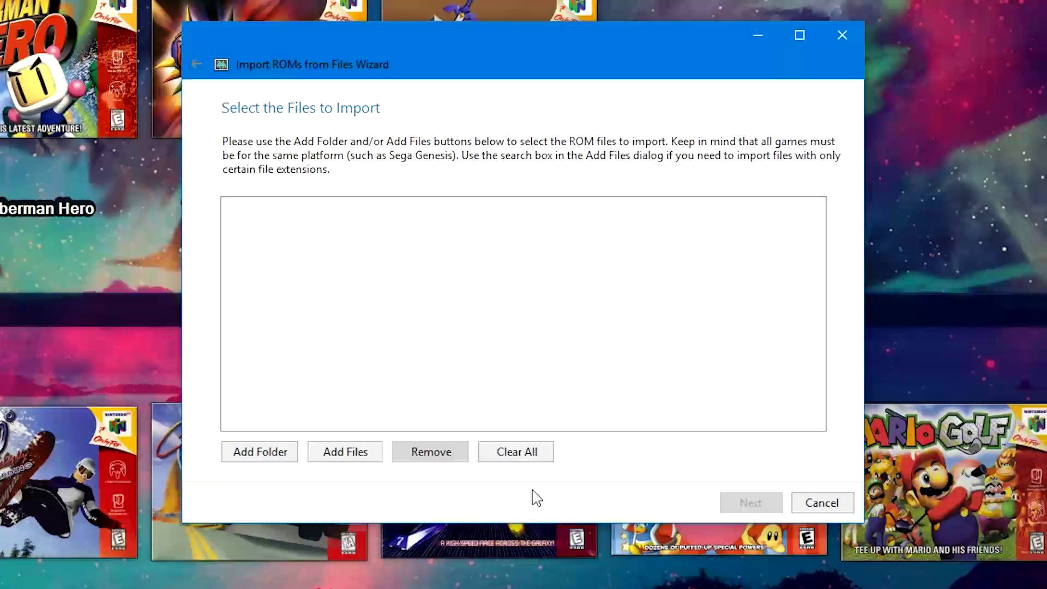
Step: Add all WAD files from S:\Emulator\Gamecube & Wii\Wii VC N64 to the import and continue to the platform choice
click(435, 394)
click(701, 93)
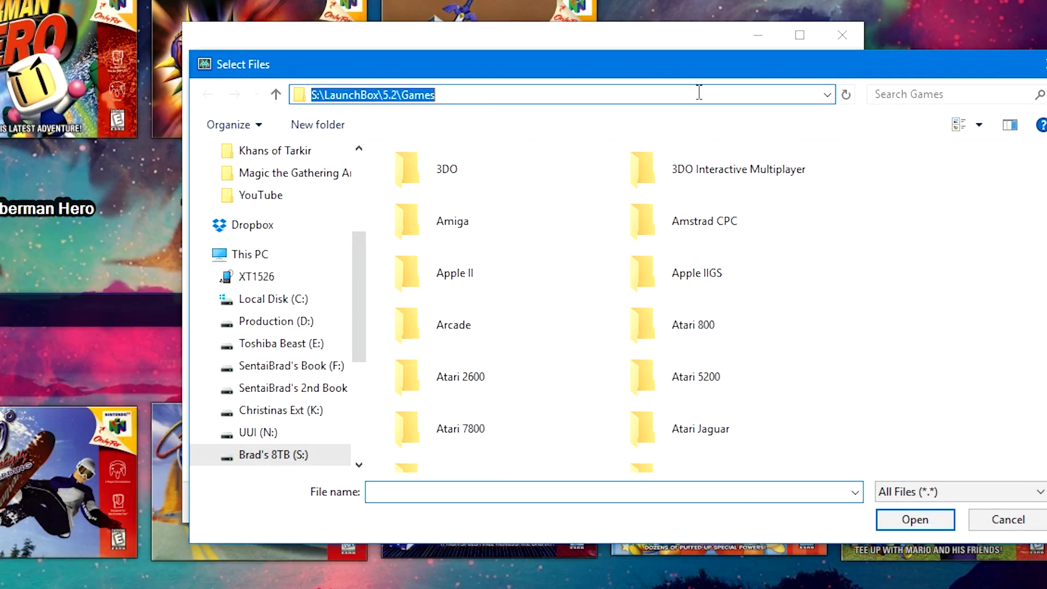
text(S:\Emulator\Gamecube & Wii\Wii VC N64)
key(Return)
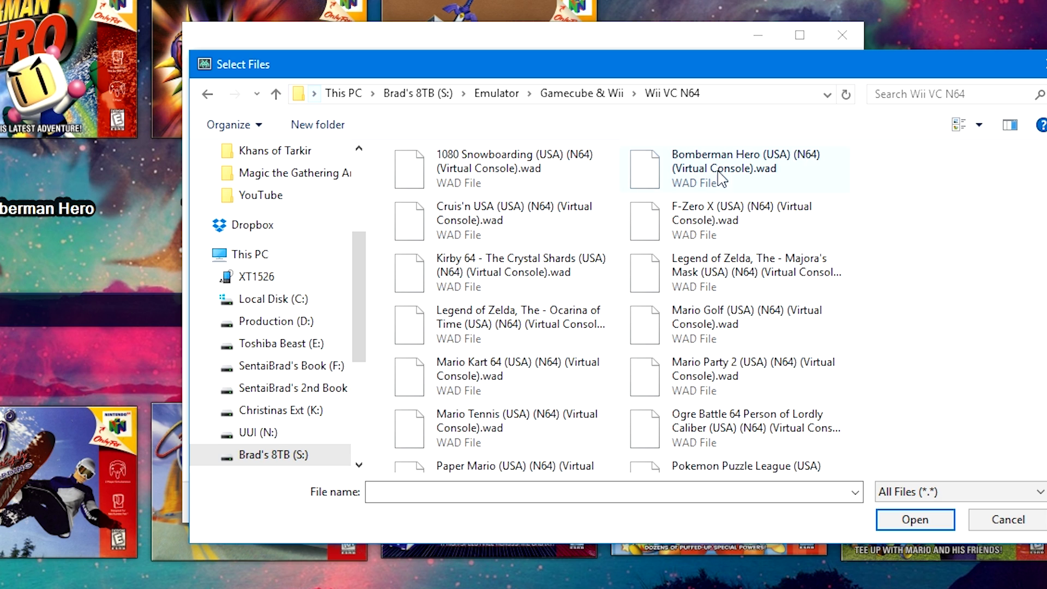
scroll(747, 270, down, 5)
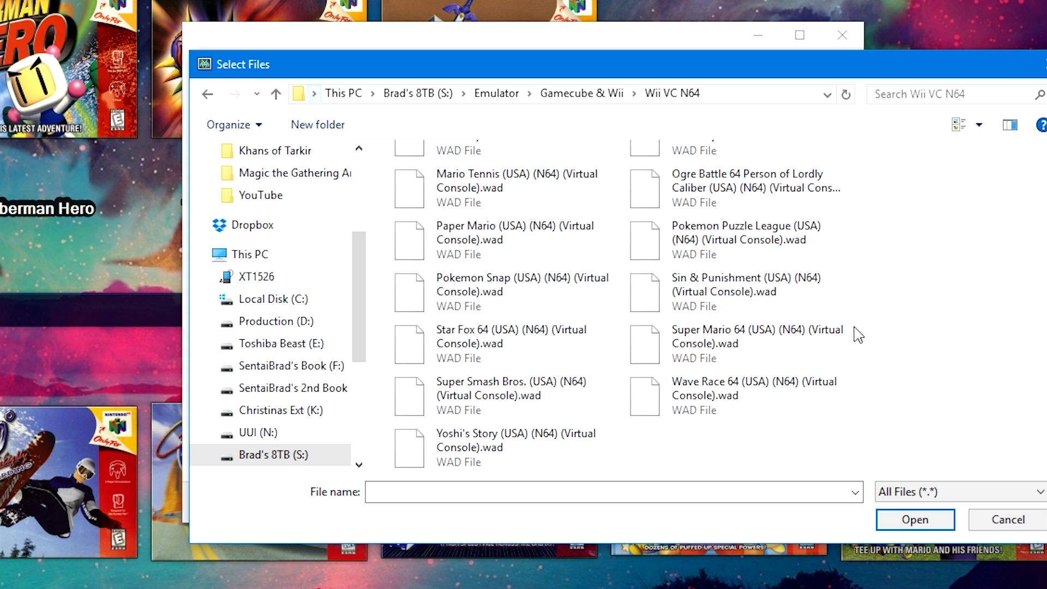
scroll(846, 346, up, 5)
click(814, 298)
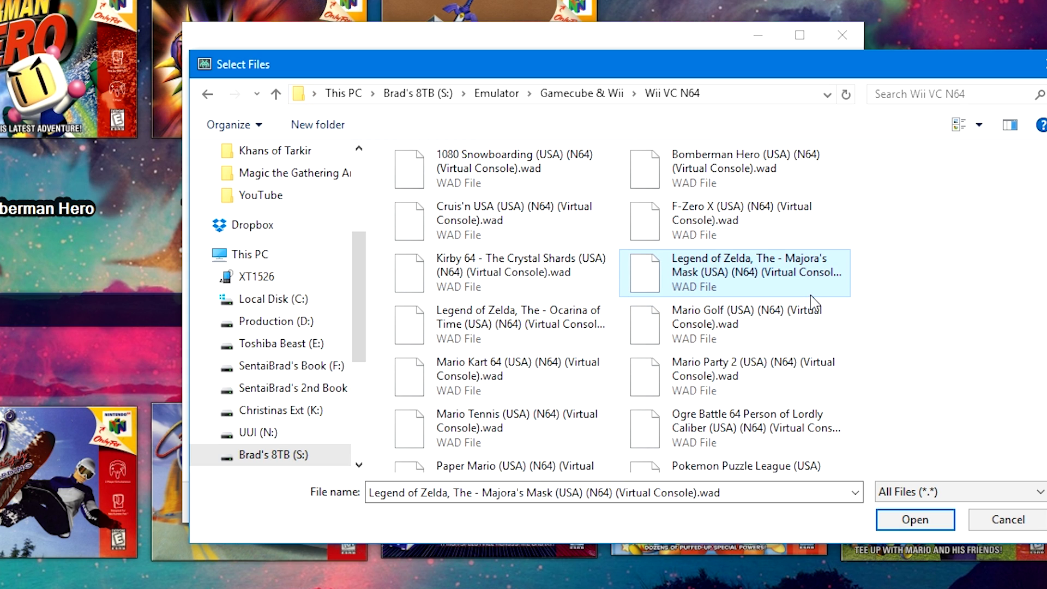
key(ctrl+a)
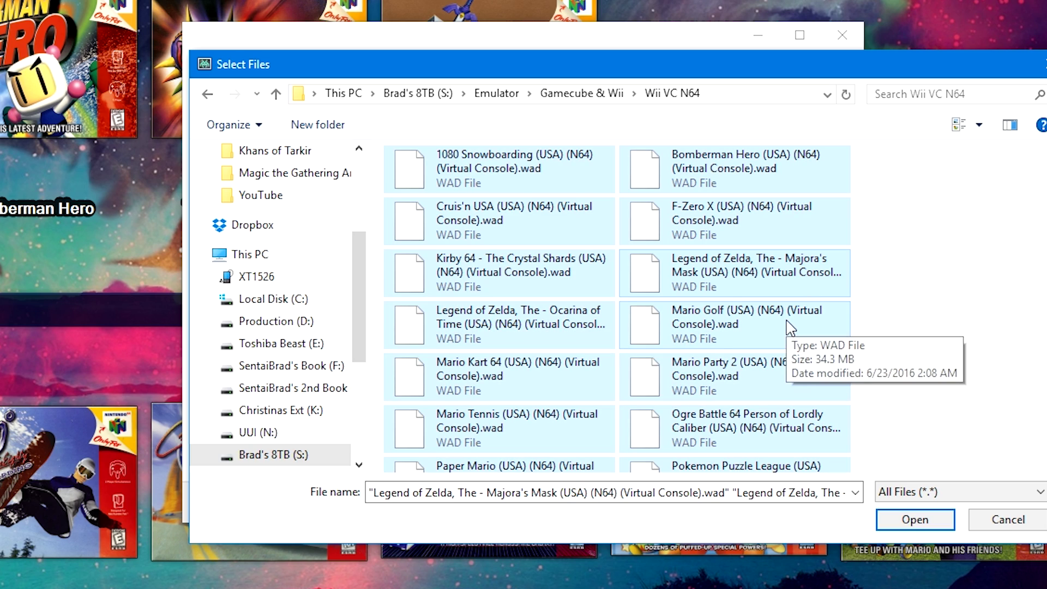
click(905, 521)
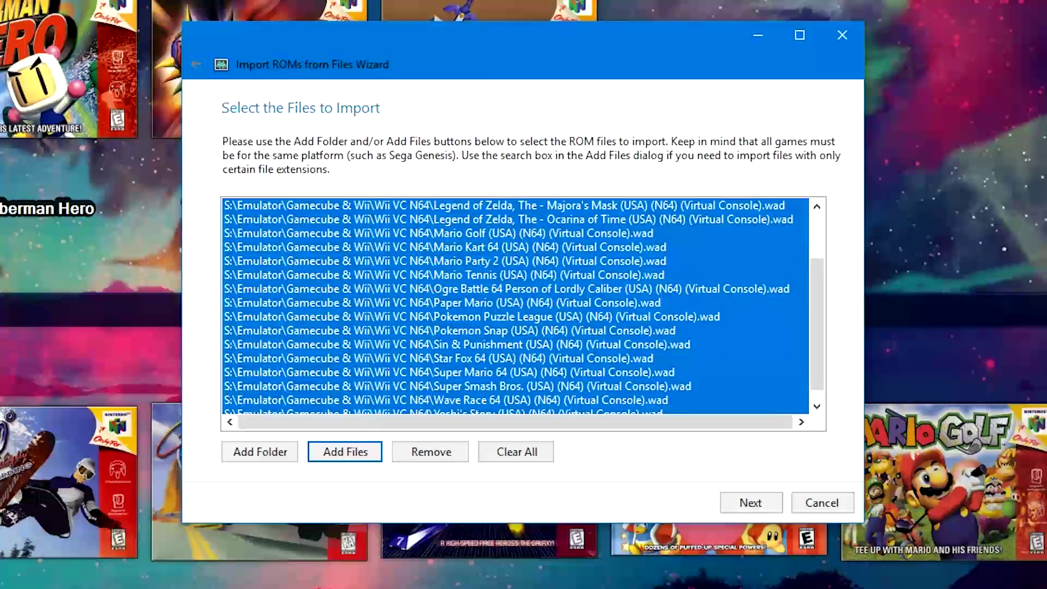
click(745, 502)
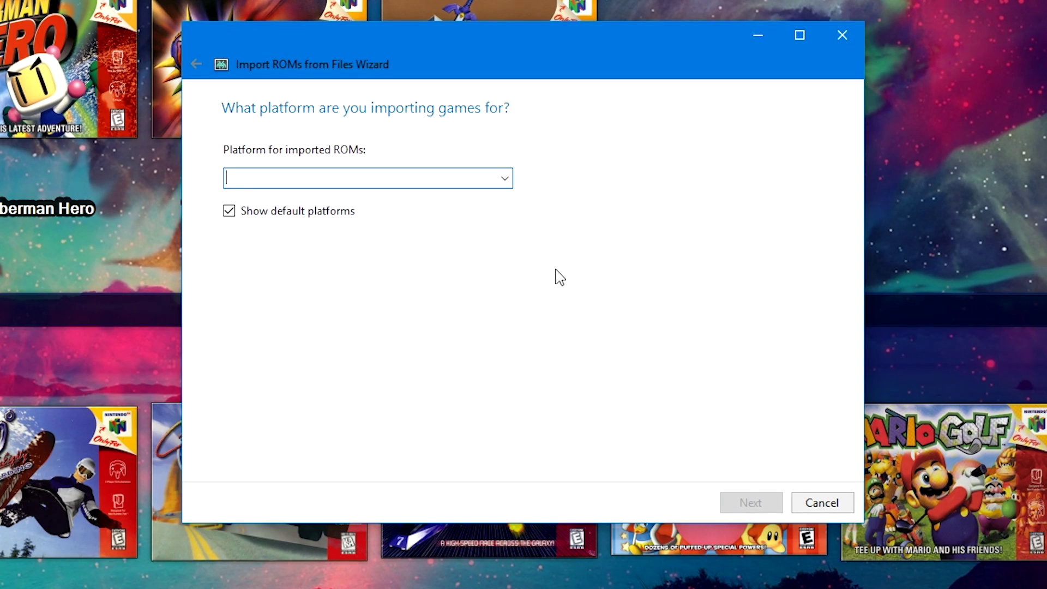
Step: Set the platform for the imported ROMs to Nintendo 64 (VC) [Wii] {Official}
right_click(435, 179)
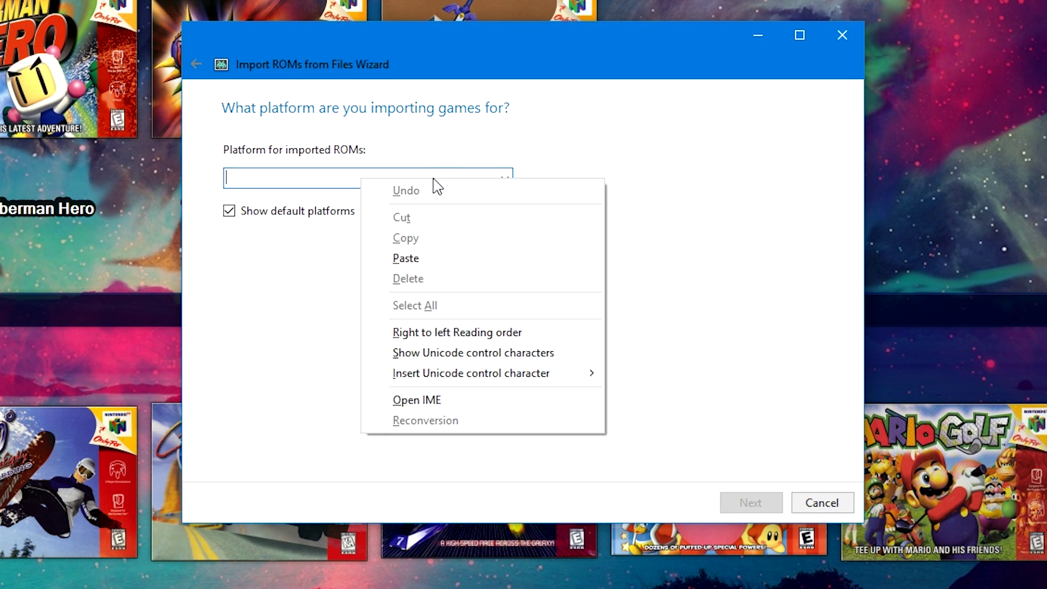
click(305, 180)
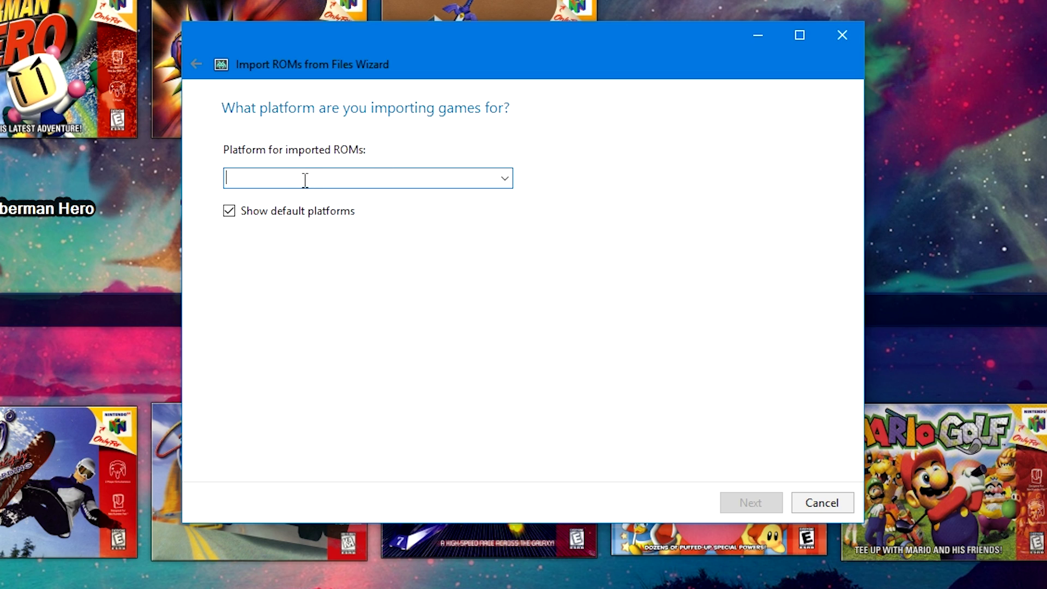
text(Nintendo )
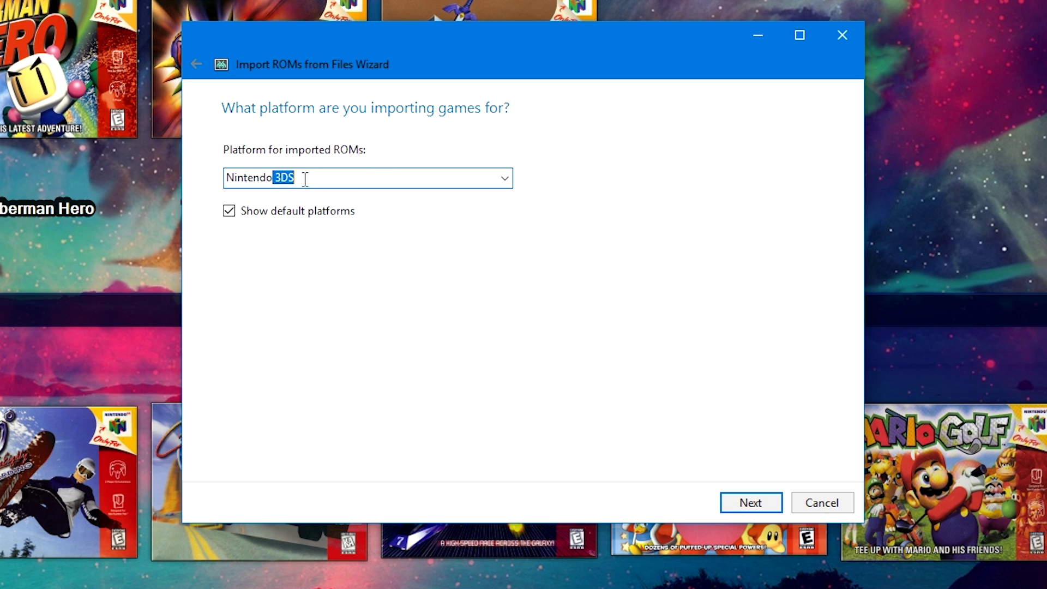
text(64 (V)
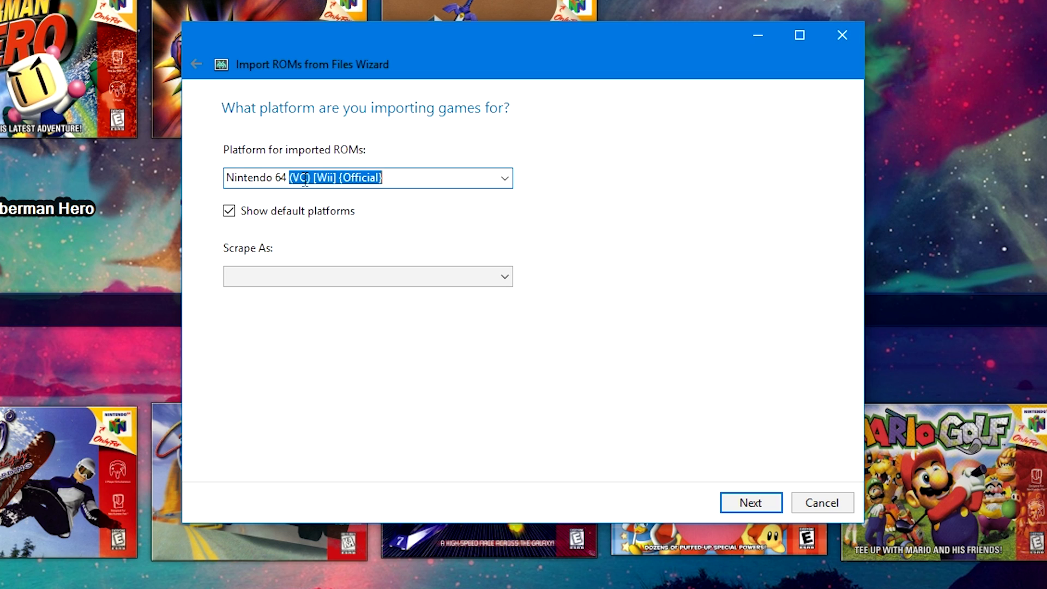
text(C))
click(404, 182)
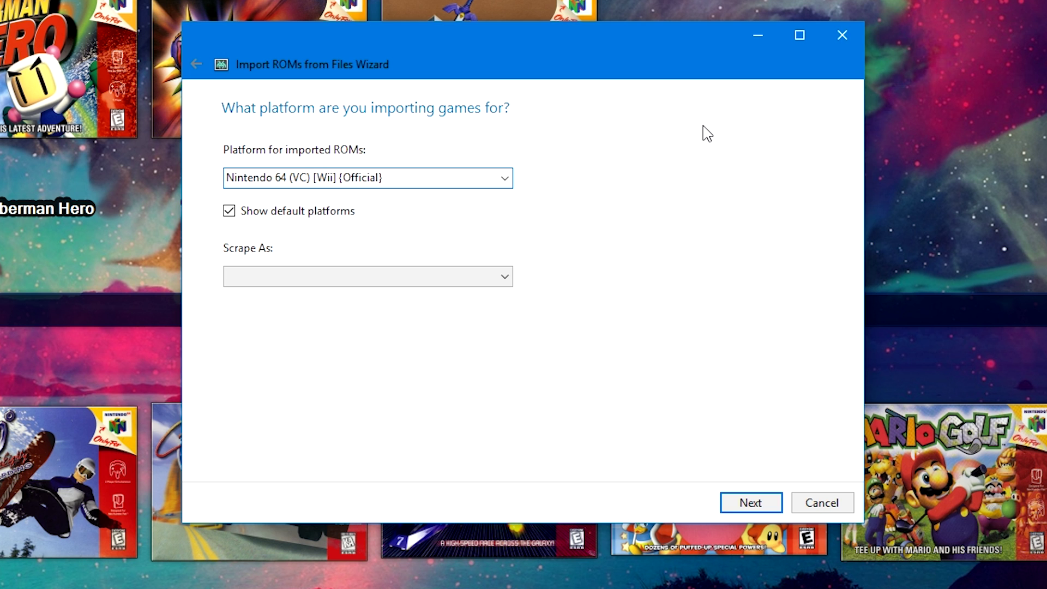
Step: Set the imported games to be scraped as Nintendo 64 and continue to the emulator choice
click(302, 281)
scroll(339, 351, down, 17)
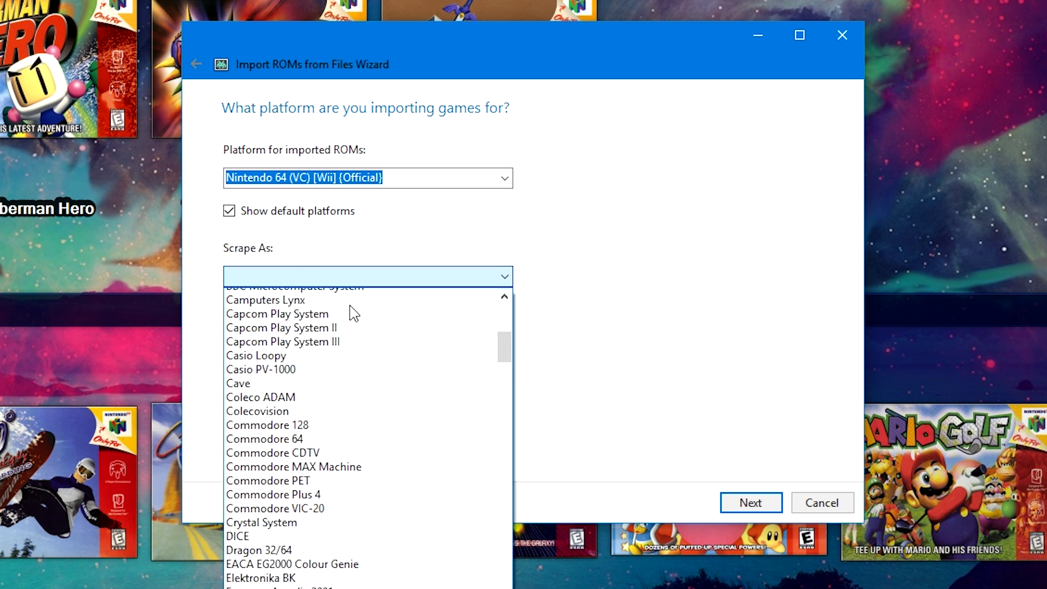
scroll(391, 351, down, 5)
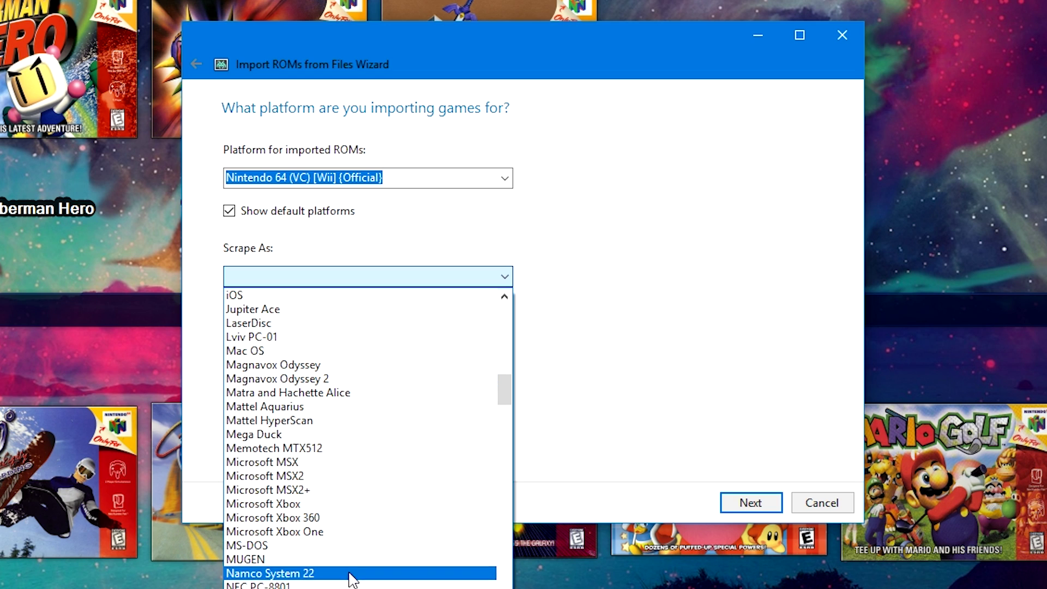
click(662, 374)
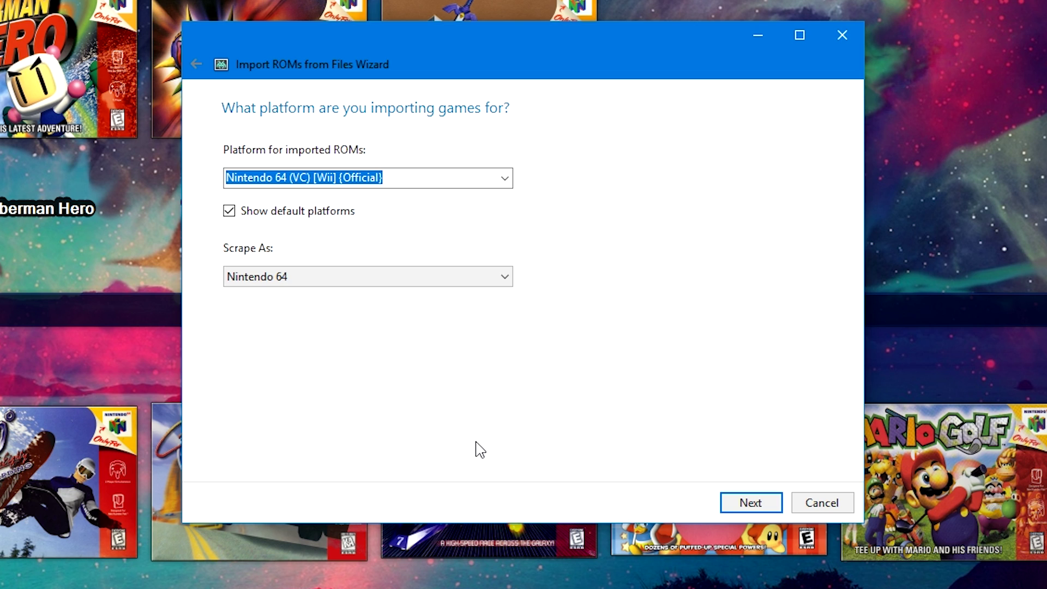
click(751, 504)
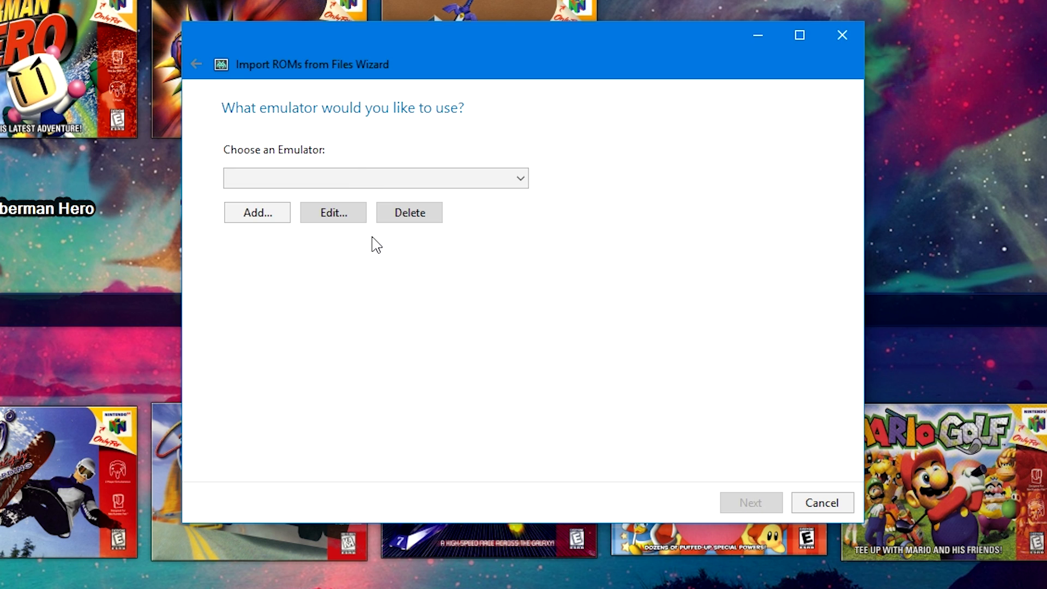
Step: Choose Dolphin 5.0 as the emulator and open its settings to check the application path and default command-line parameters
click(358, 181)
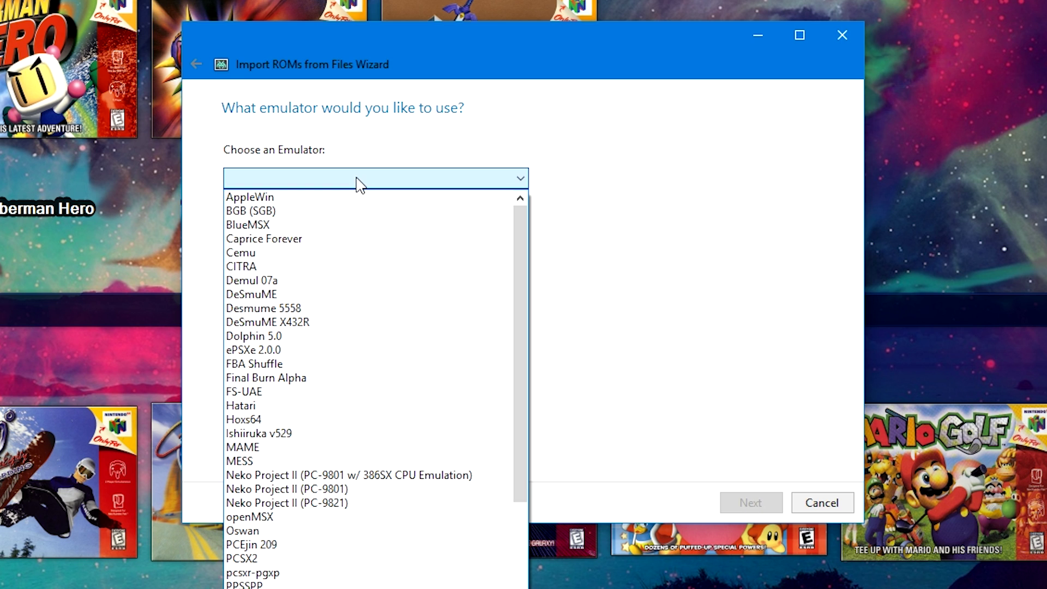
click(315, 341)
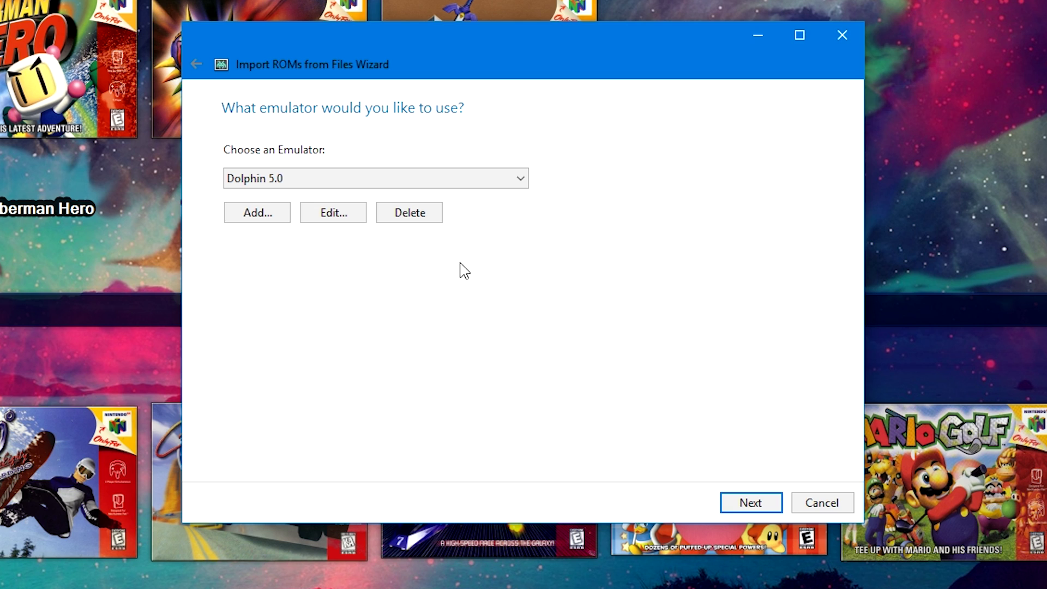
click(283, 216)
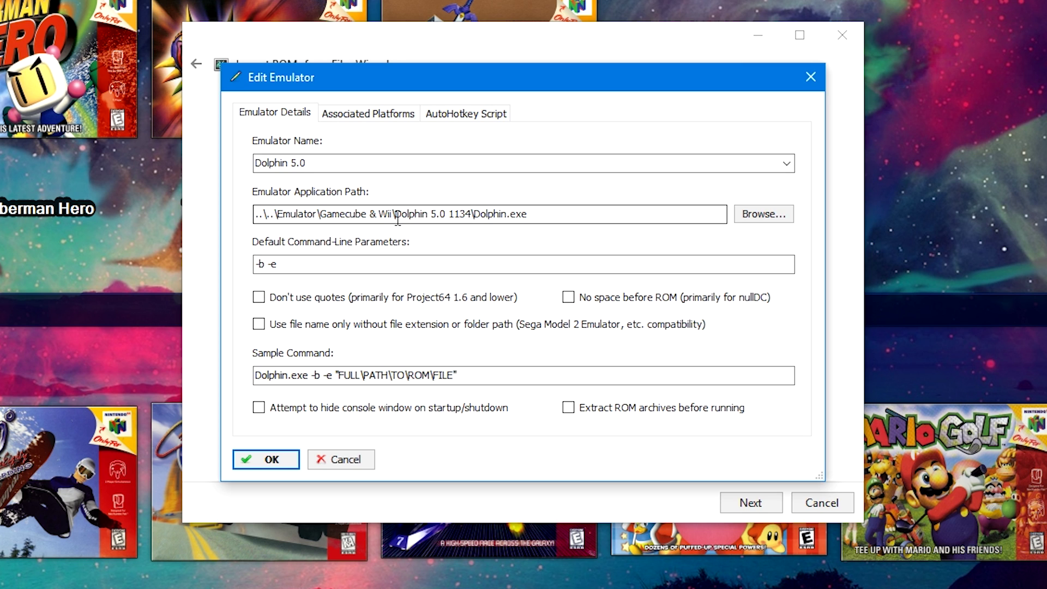
drag(397, 217, 424, 216)
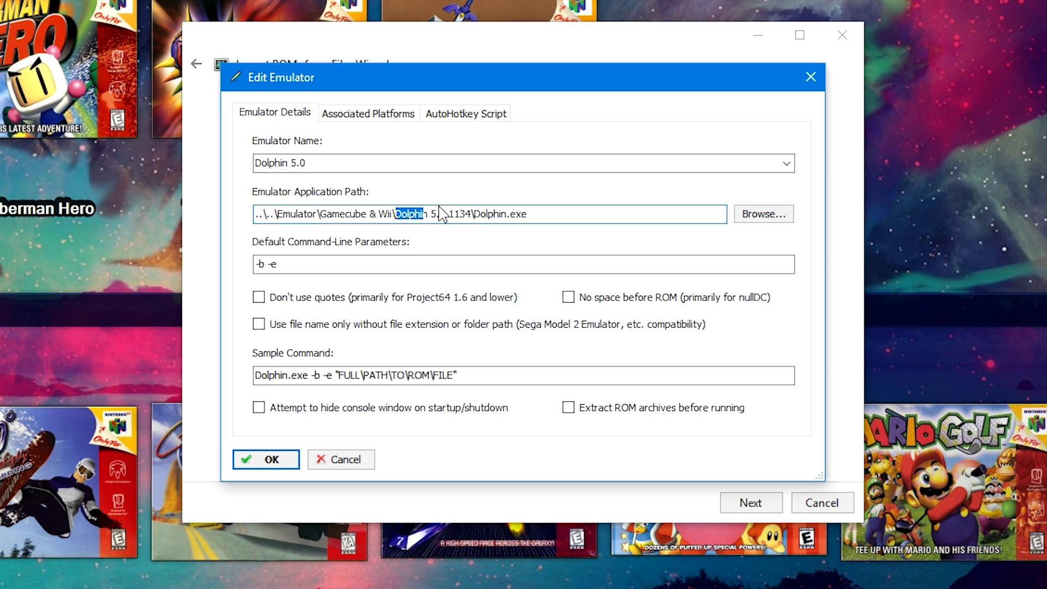
click(435, 214)
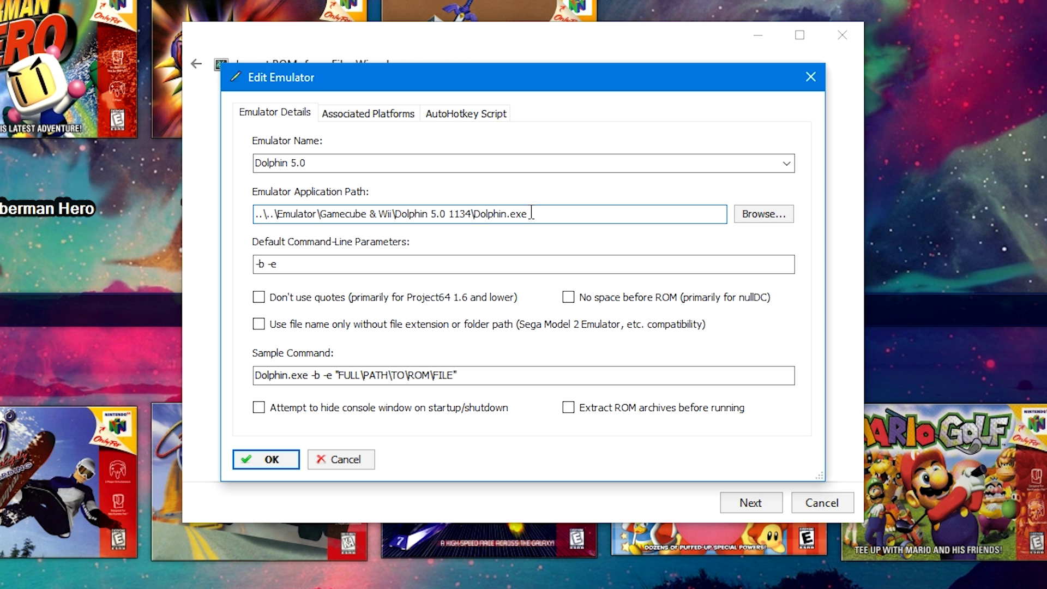
click(375, 263)
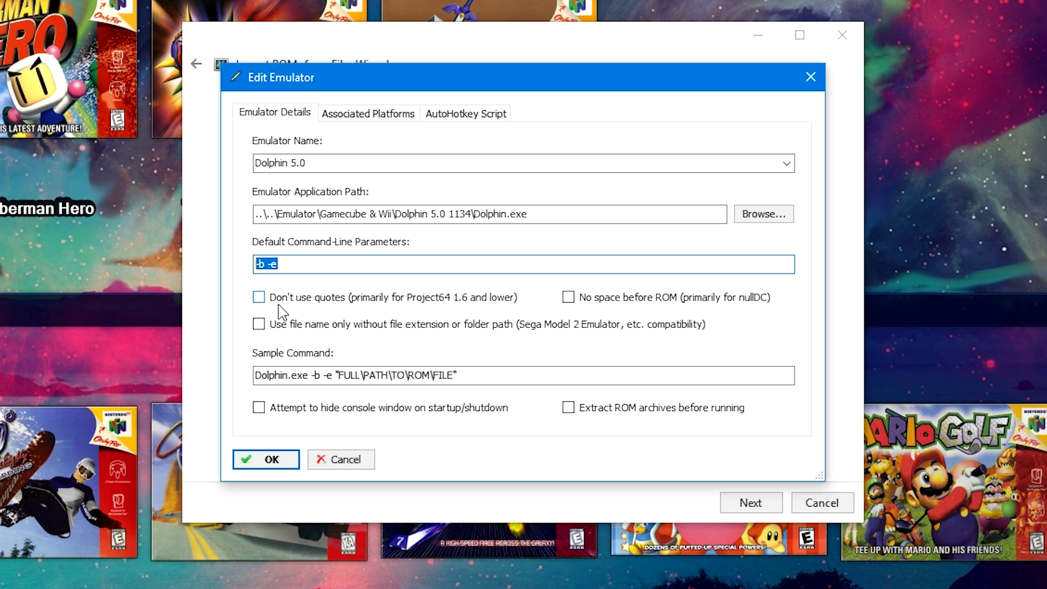
click(280, 264)
Step: Change Dolphin's associated platform Nintendo 64 Virtual Console to Nintendo 64 (VC) [Wii] {Official}
click(368, 113)
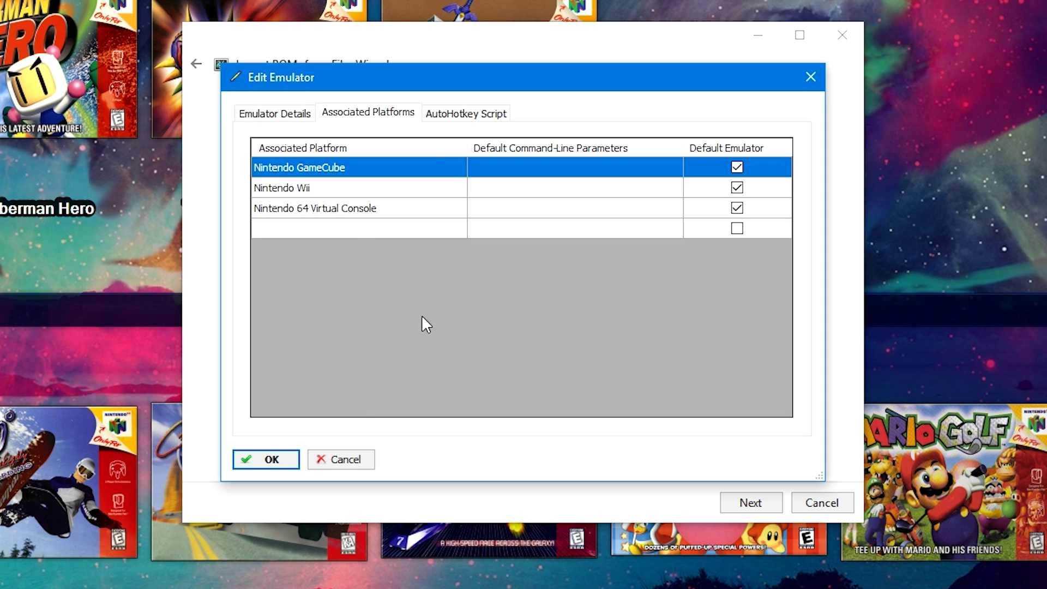
double_click(356, 210)
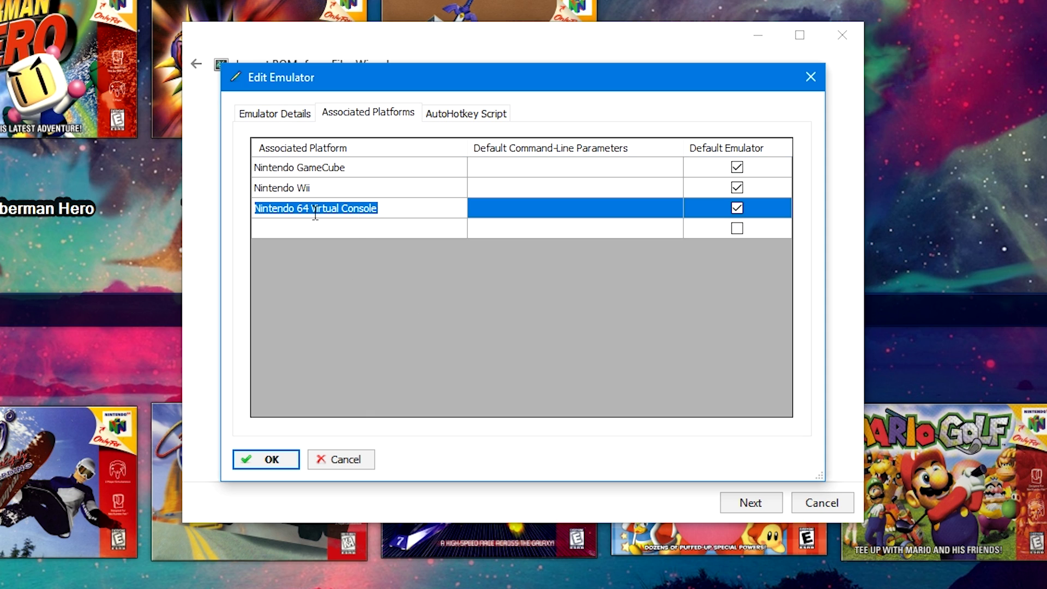
drag(309, 209, 583, 238)
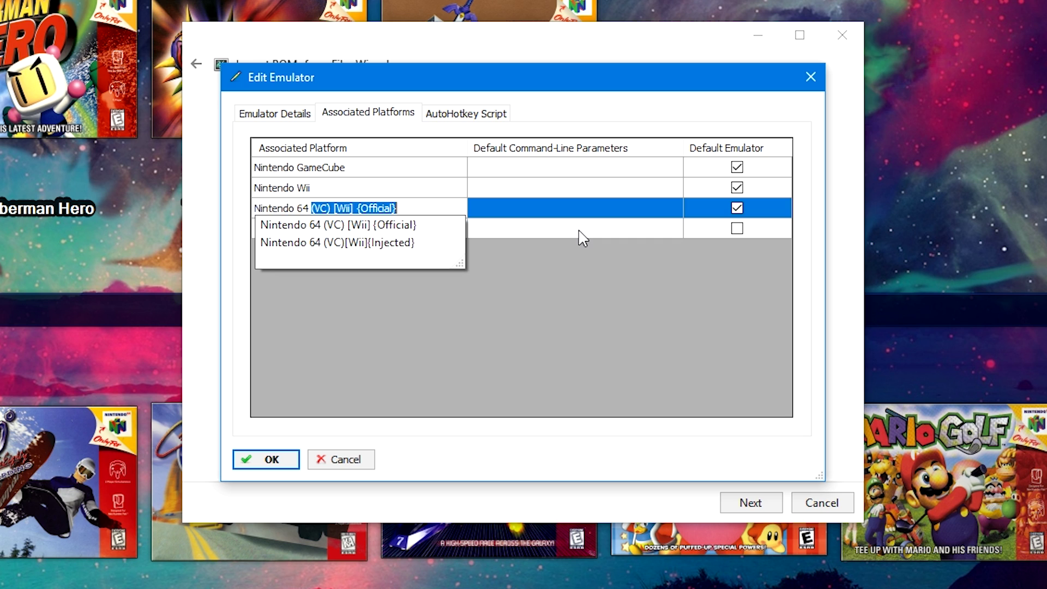
text(()
key(Return)
Step: Add Nintendo 64 (VC)[Wii]{Injected} as an associated platform with Dolphin as its default emulator and save the emulator settings
click(370, 232)
text(Ninten)
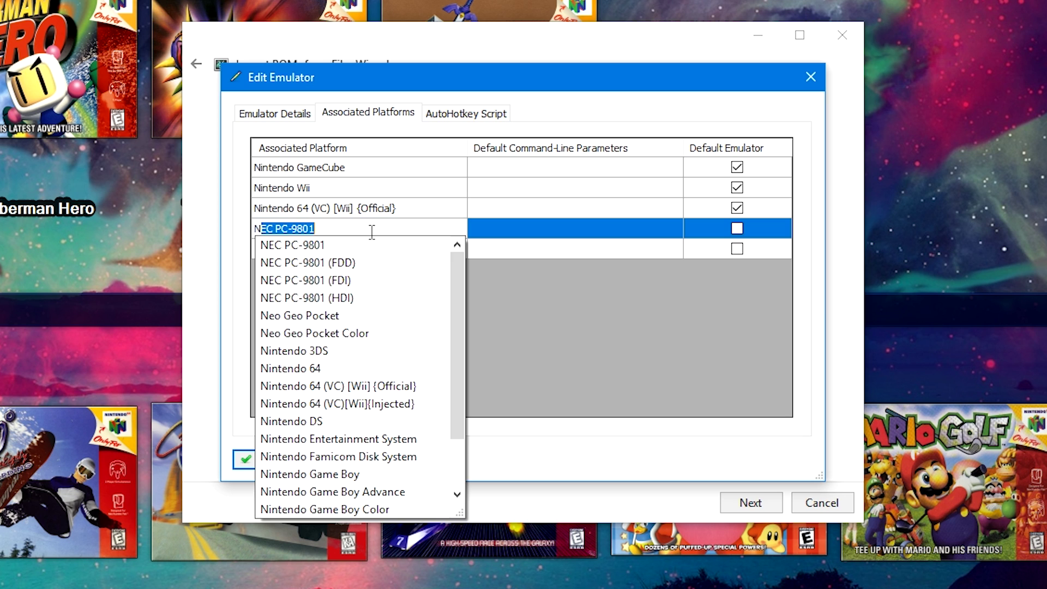
text(do )
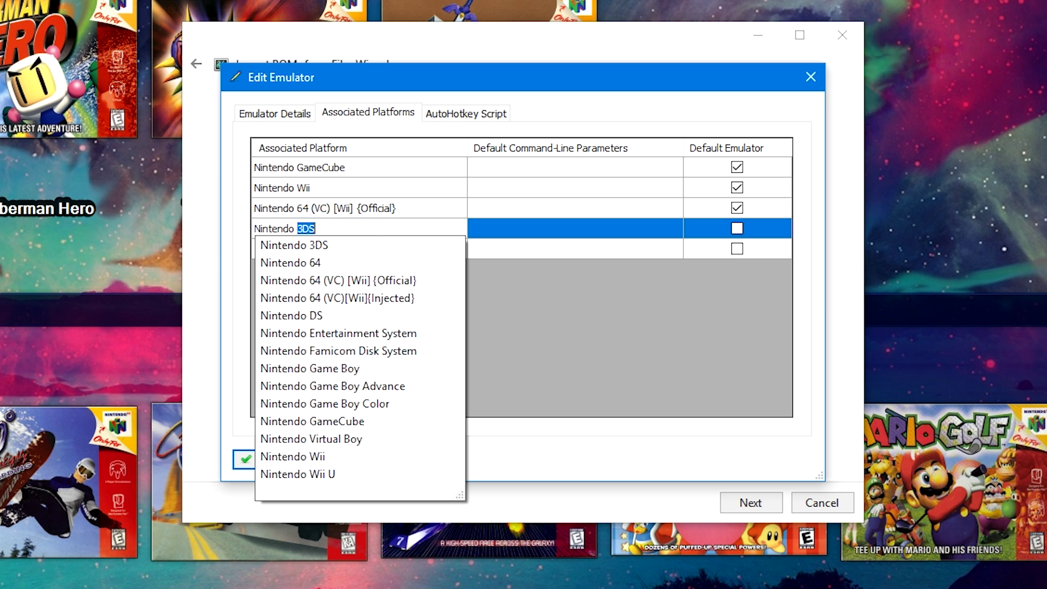
text(64)
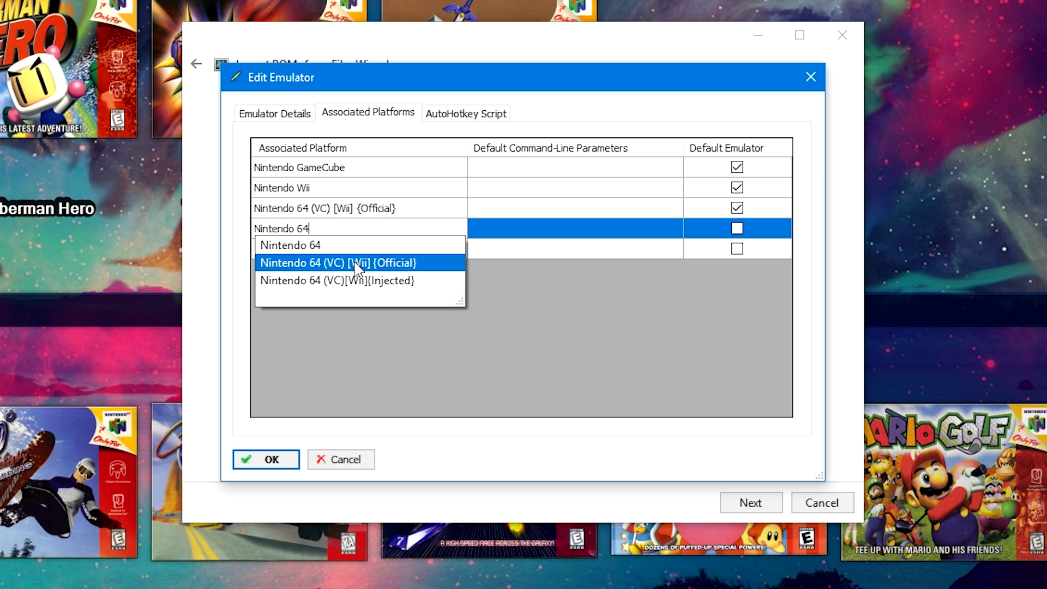
key(Return)
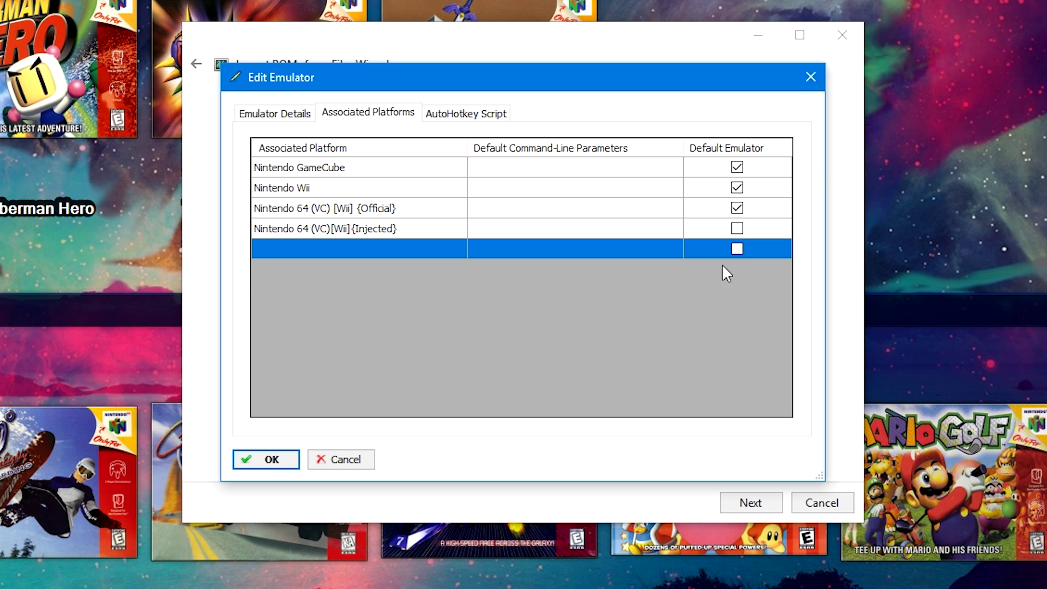
click(737, 229)
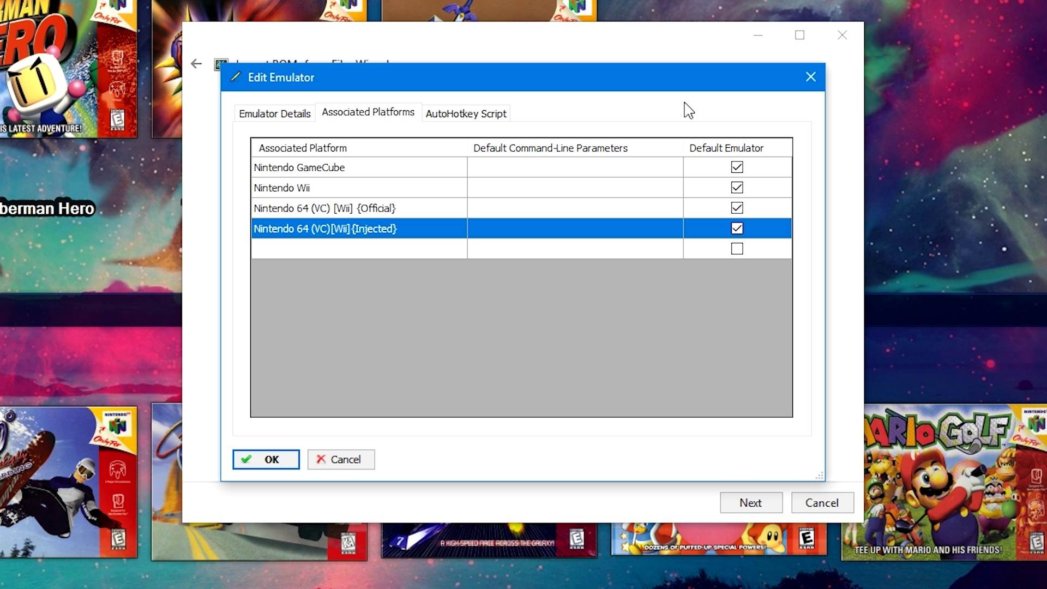
click(274, 464)
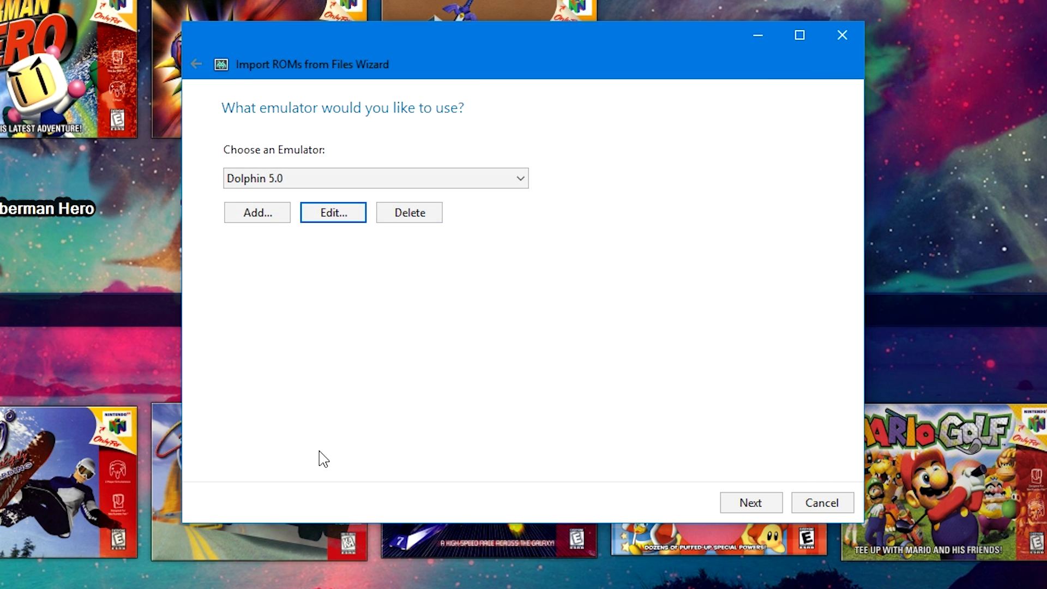
Step: Continue the import with Dolphin 5.0 and use the ROM files in their current location
click(241, 185)
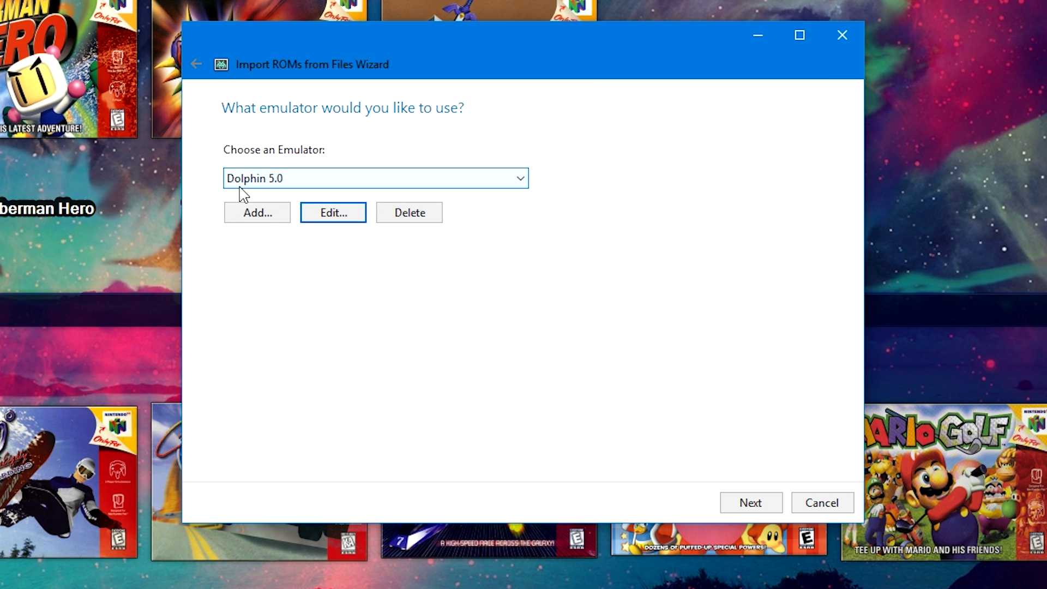
click(732, 501)
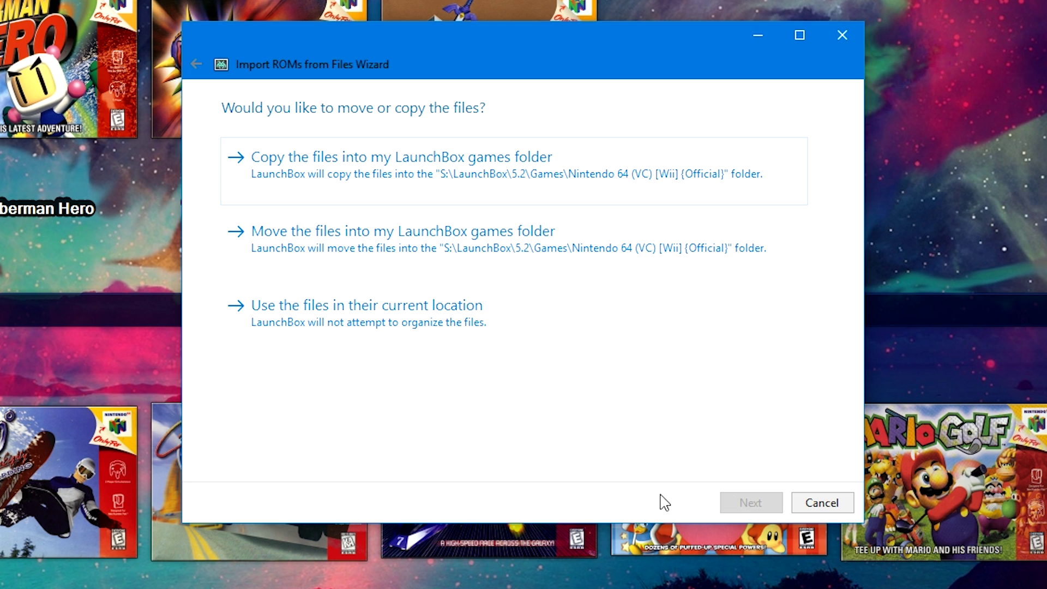
click(388, 320)
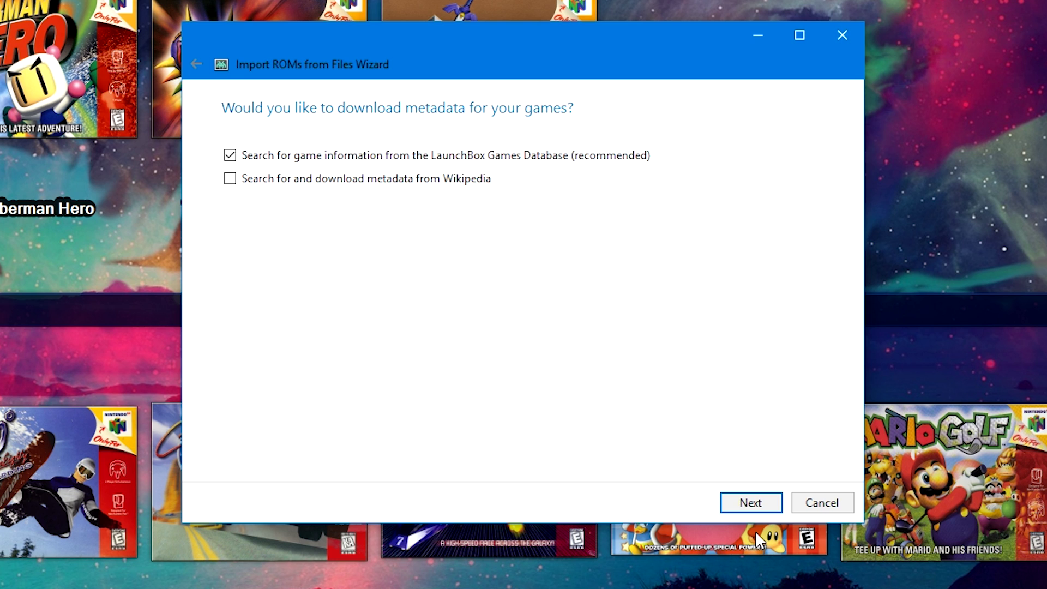
Step: Accept the preset metadata, EmuMovies media and custom options and have the files parsed for import
click(747, 501)
click(741, 500)
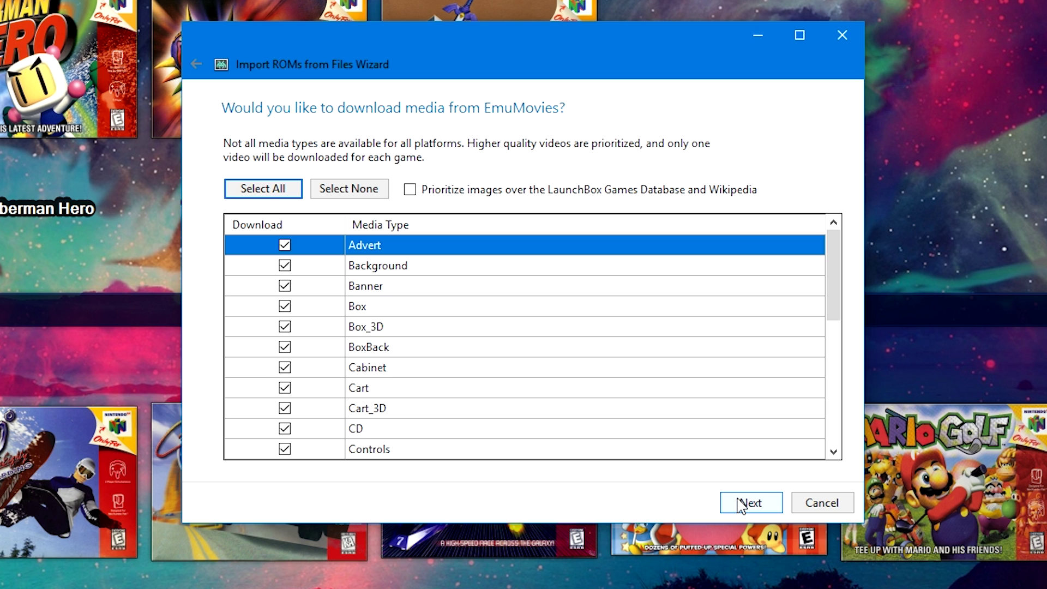
click(743, 504)
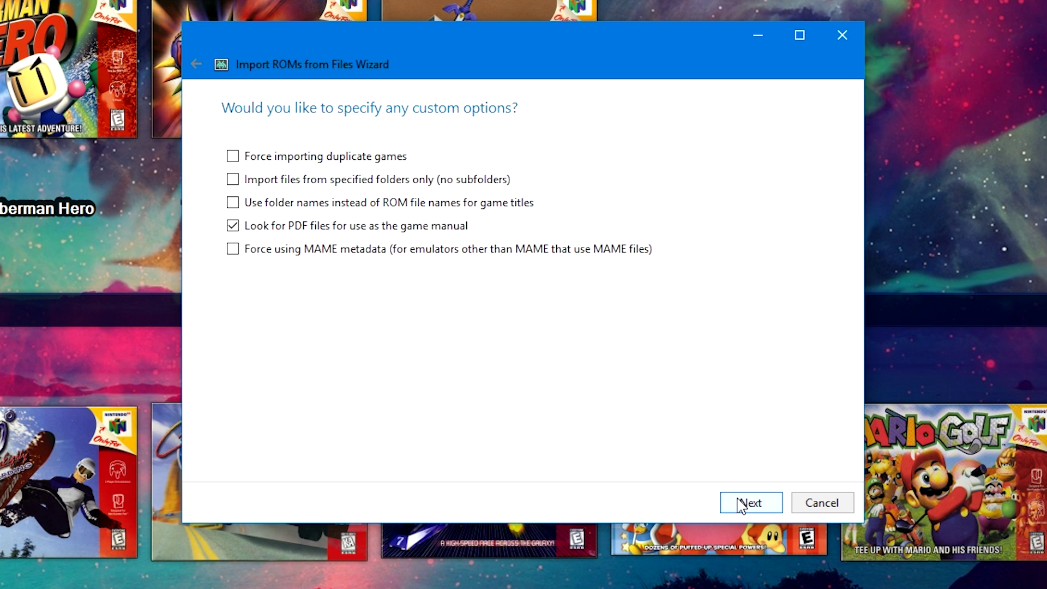
click(741, 503)
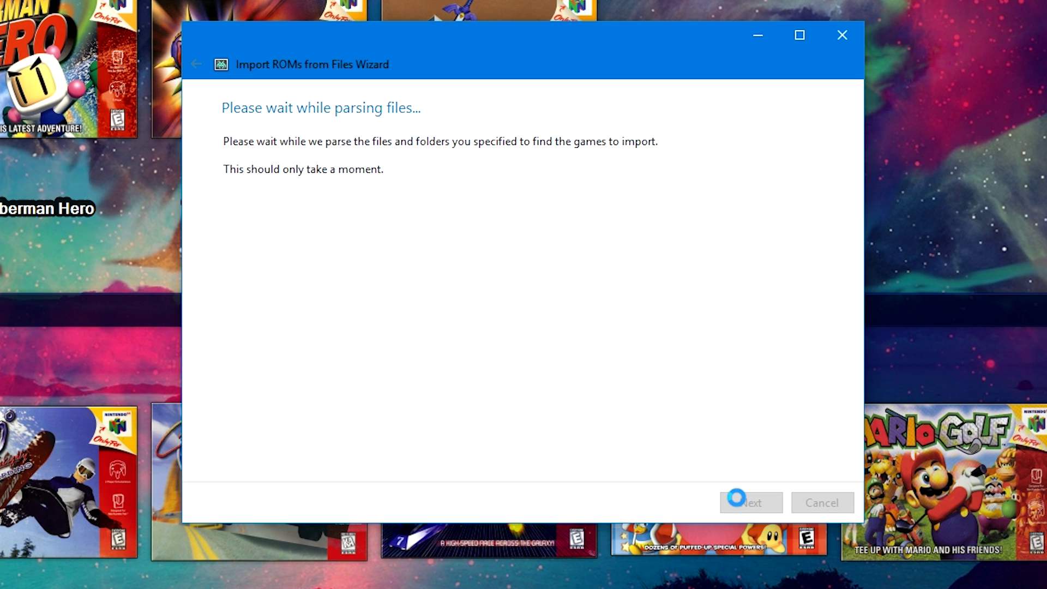
Step: Review the games ready to import and remove Cruis'n USA from the list
click(337, 295)
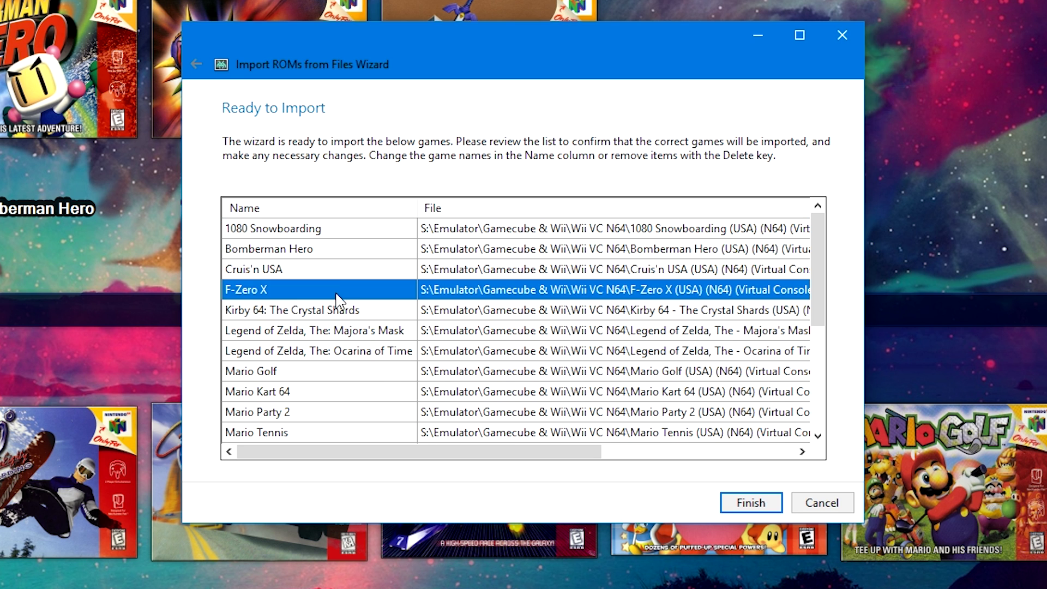
click(337, 294)
click(341, 275)
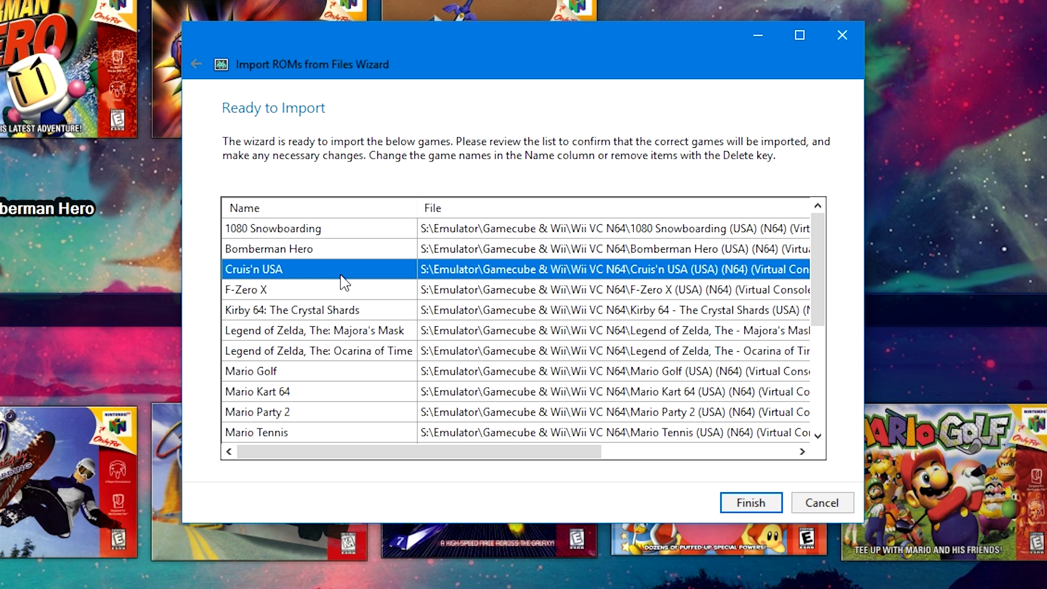
key(Delete)
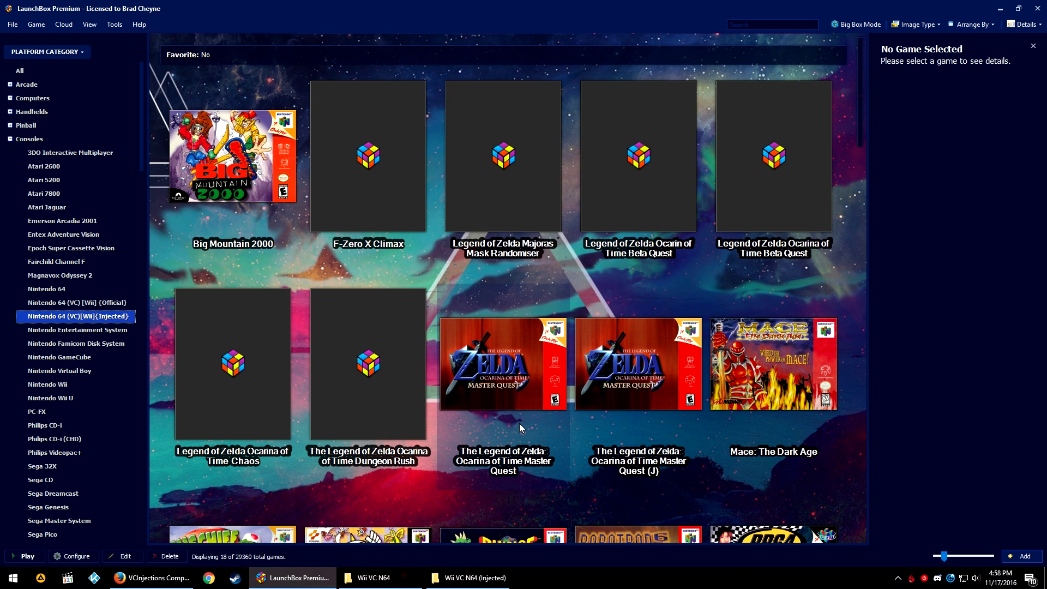
Step: Browse the games of the Nintendo 64 (VC)[Wii]{Injected} platform and return to the Nintendo 64 (VC) [Wii] {Official} platform
scroll(519, 426, down, 5)
scroll(535, 418, up, 5)
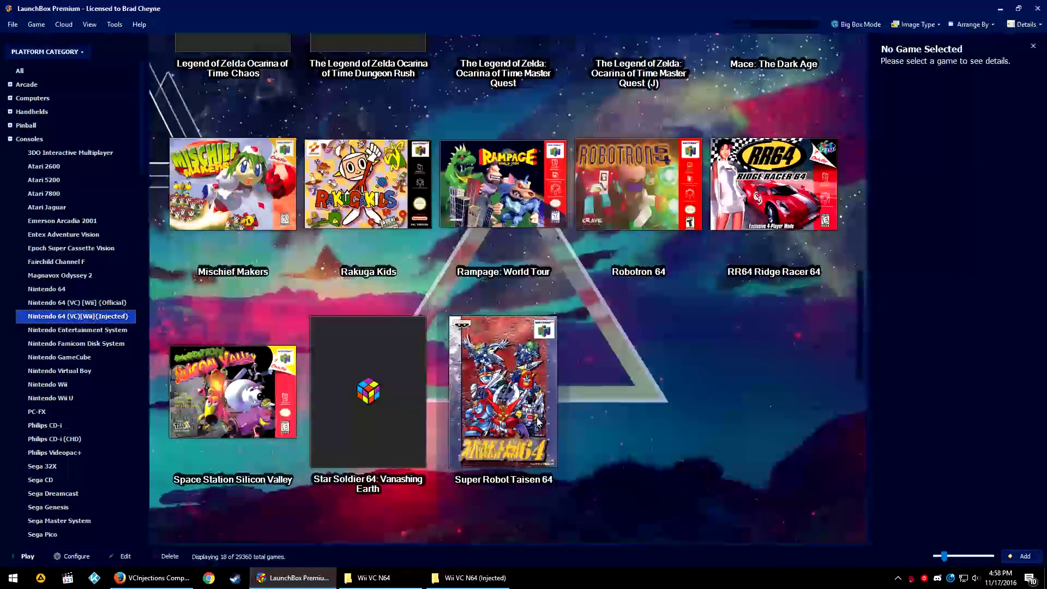
key(Up)
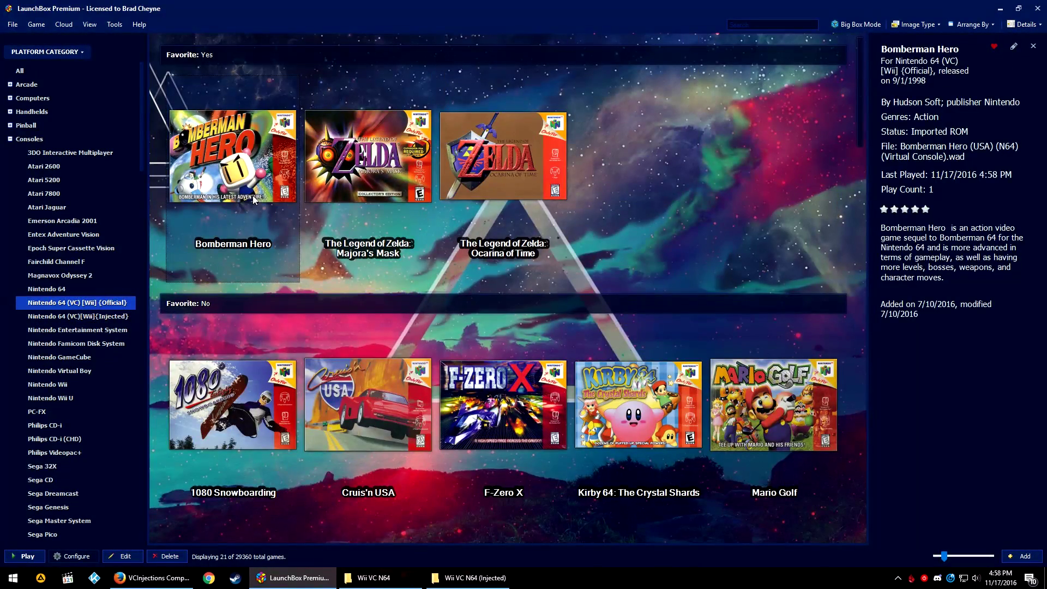
Step: Open Dolphin 5.0 from the Bomberman Hero game entry and bring up its controller configuration
right_click(259, 178)
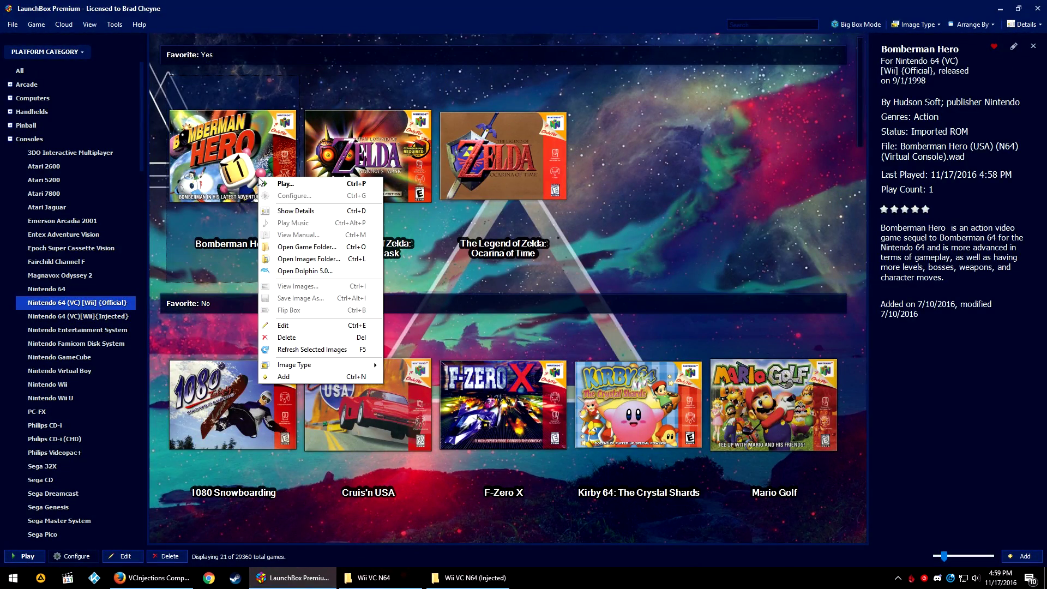
click(303, 272)
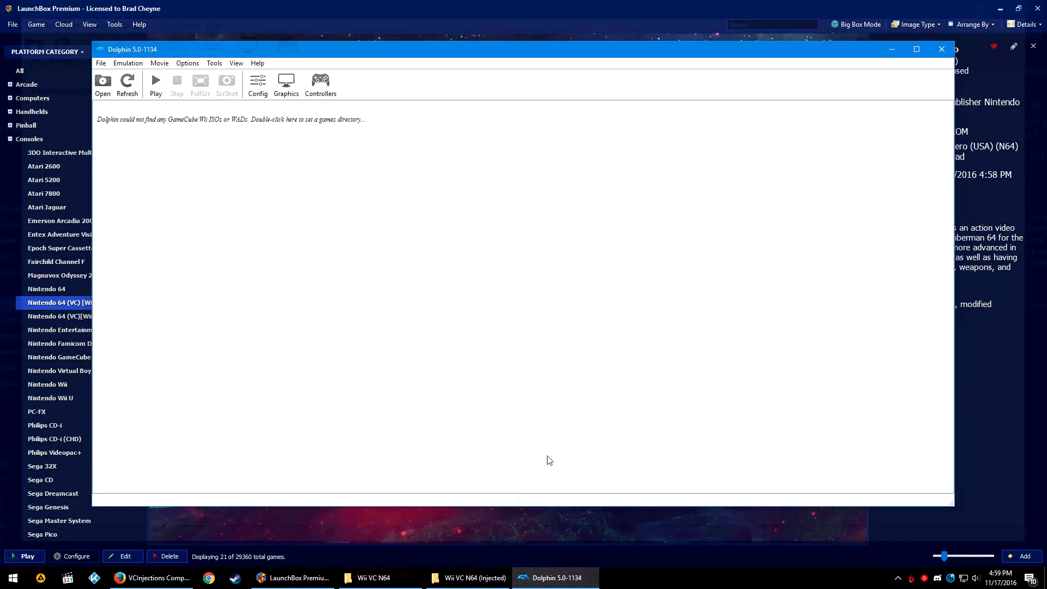
click(317, 85)
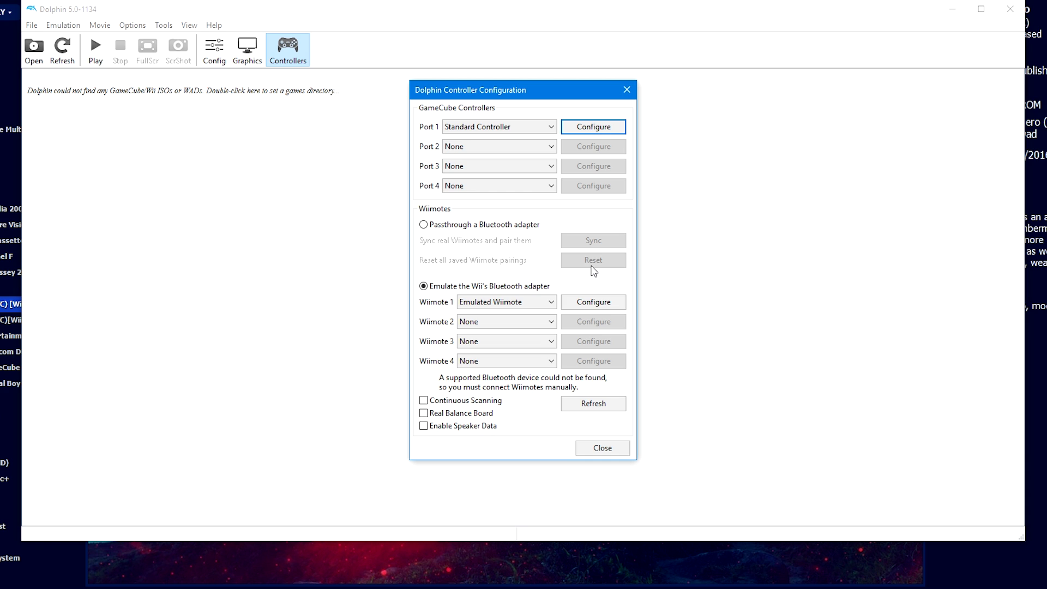
Step: Try Real Wiimote for Wiimote 1, and set it back to Emulated Wiimote
click(491, 306)
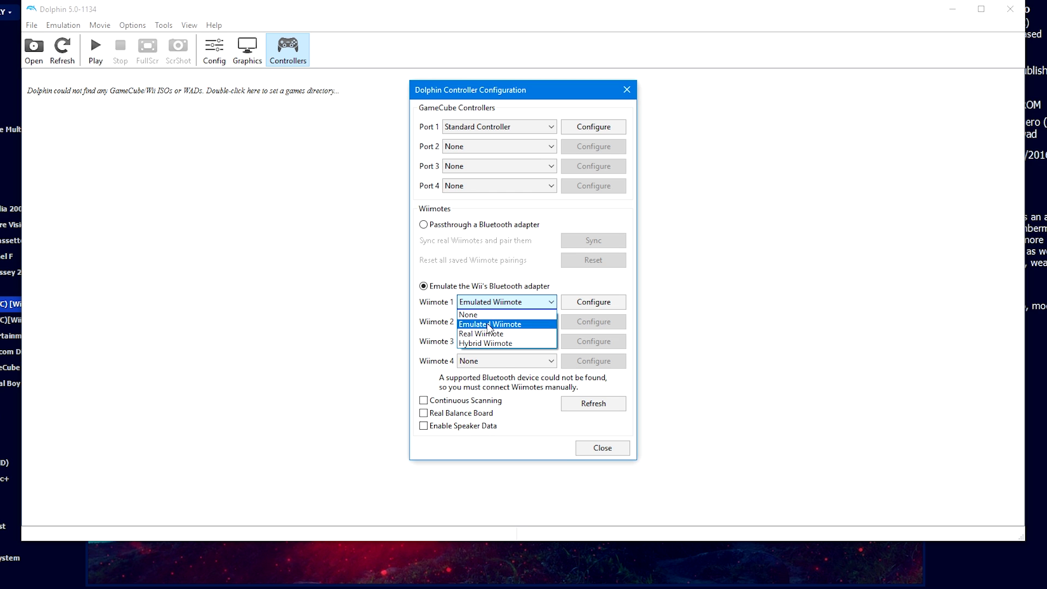
click(489, 333)
click(500, 304)
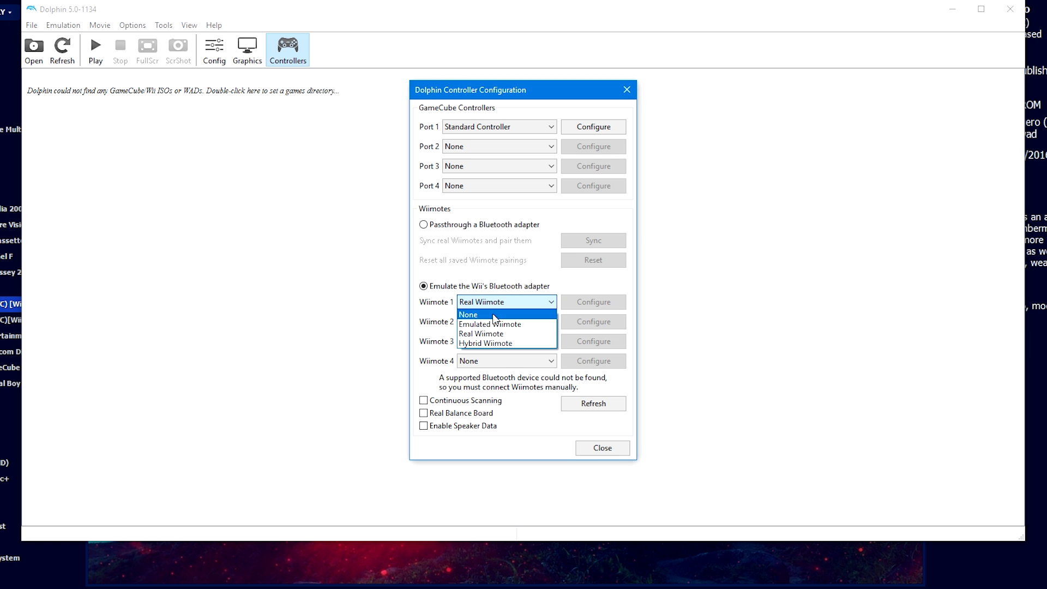
click(490, 325)
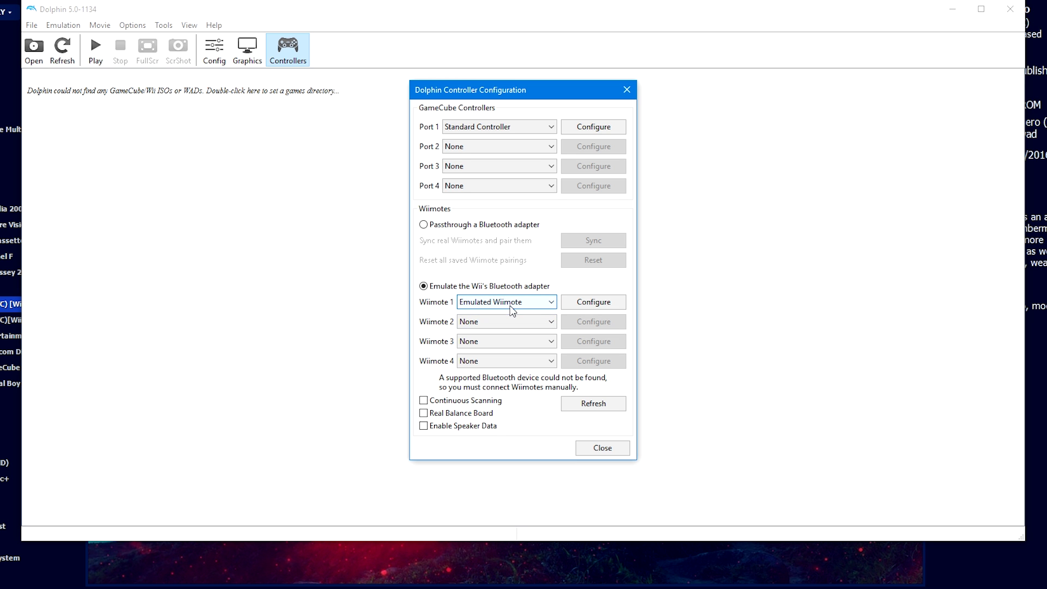
Step: Open the emulated Wiimote 1 configuration and set its extension to Classic
click(568, 303)
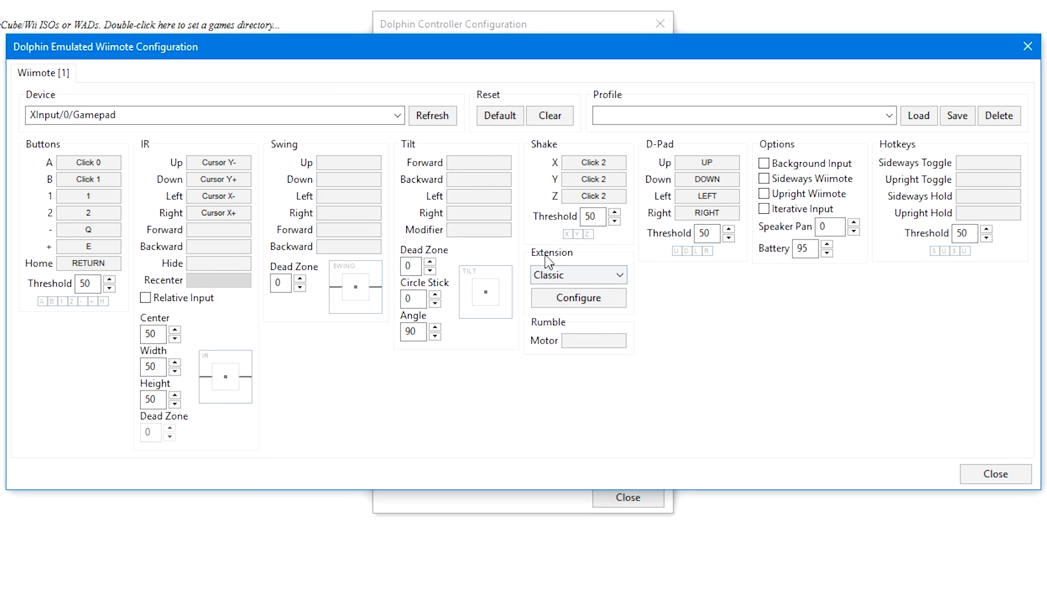
click(552, 275)
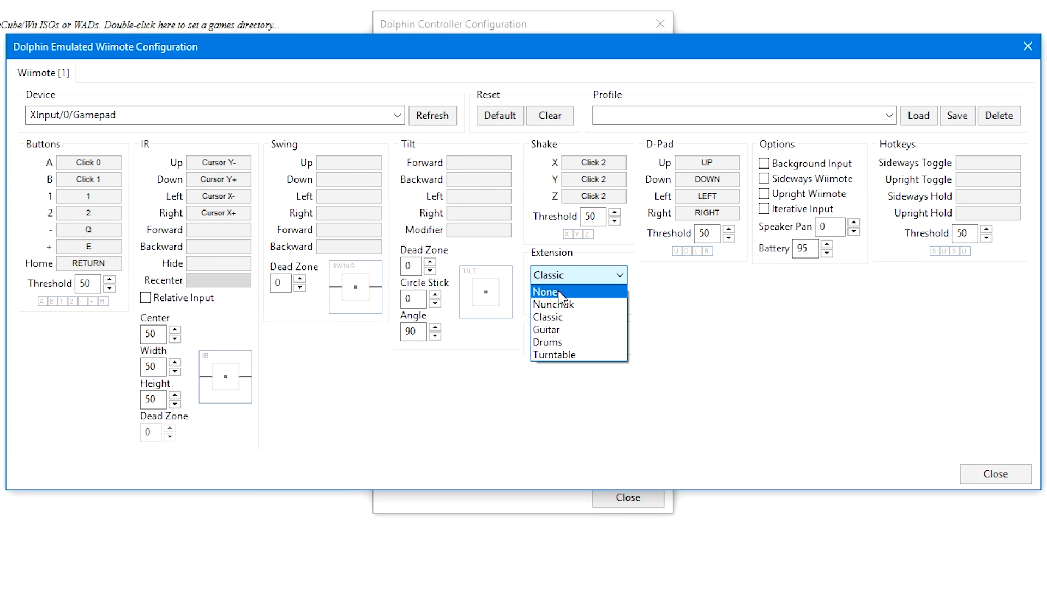
click(559, 322)
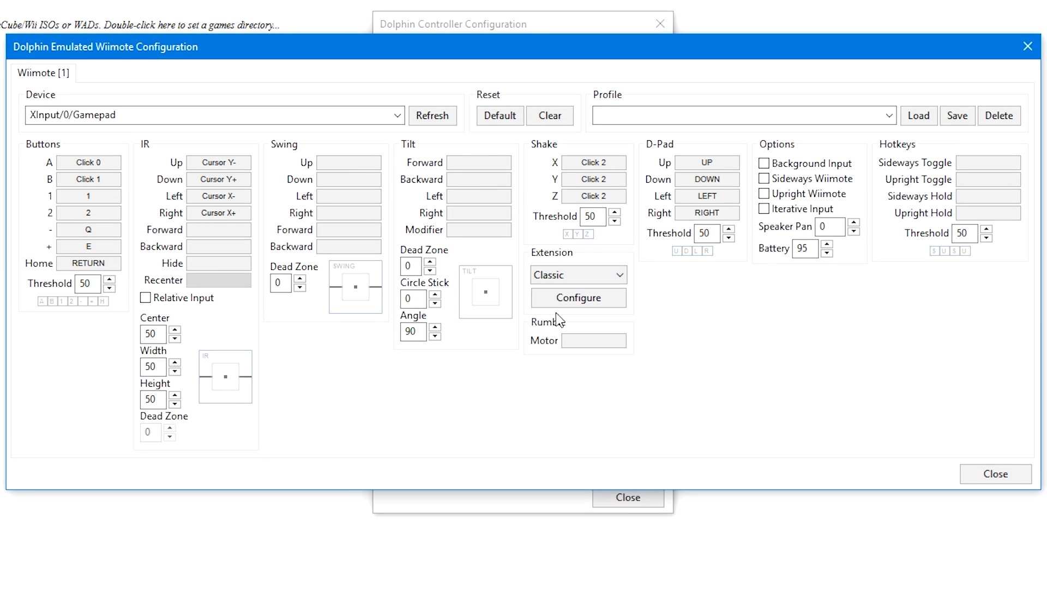
Step: Review the Classic extension's button, stick, trigger and D-pad mappings, and close the controller configuration and Dolphin
click(567, 310)
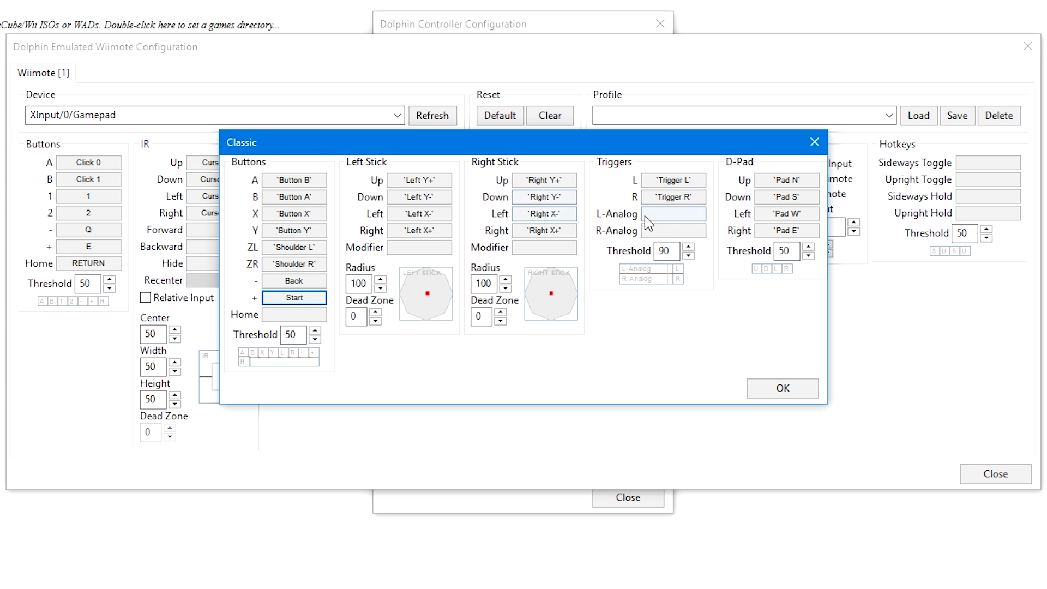
click(797, 181)
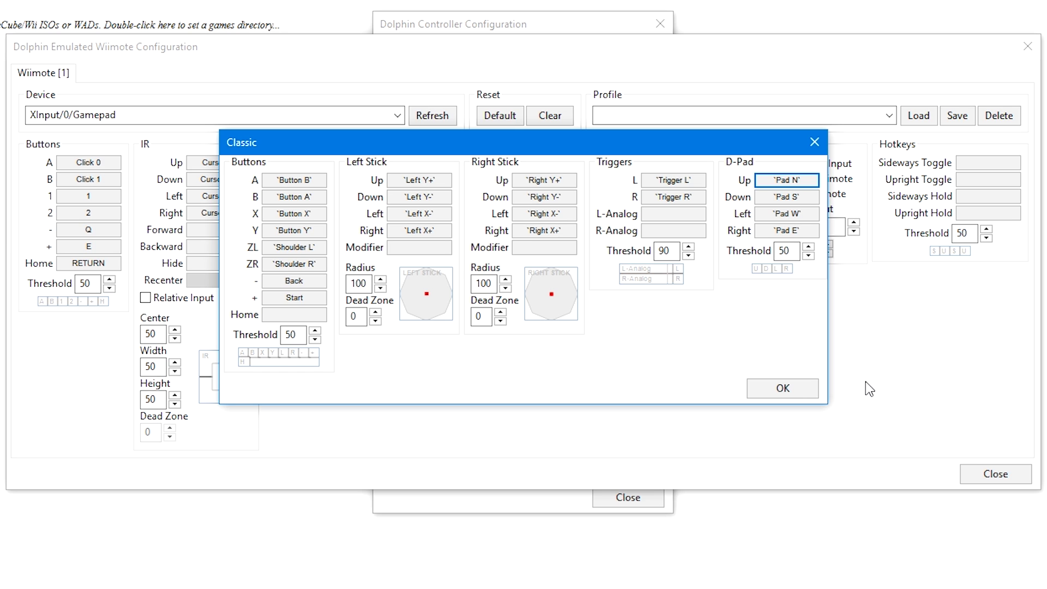
click(801, 389)
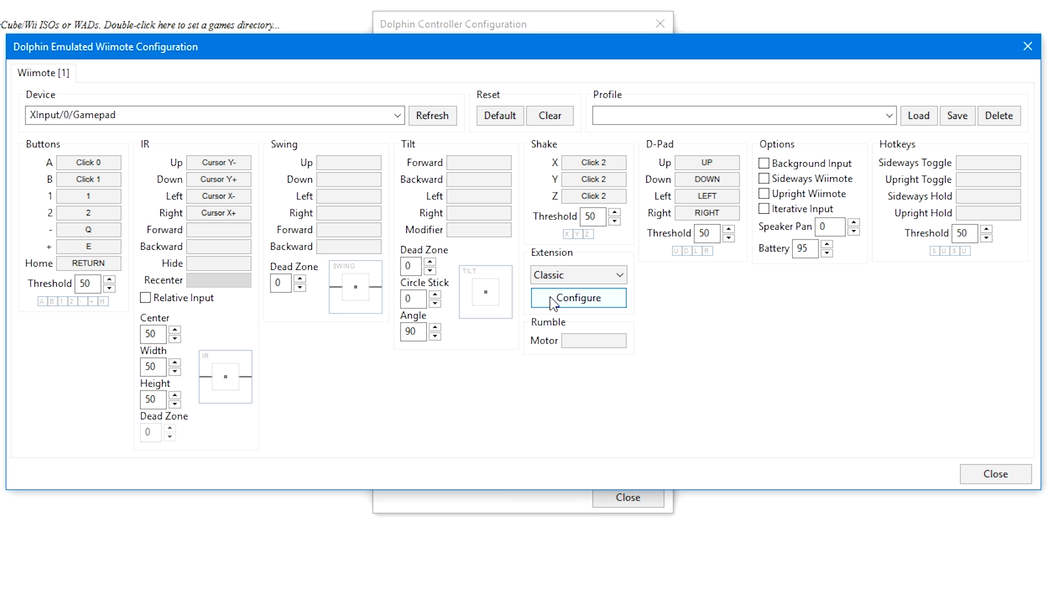
click(984, 474)
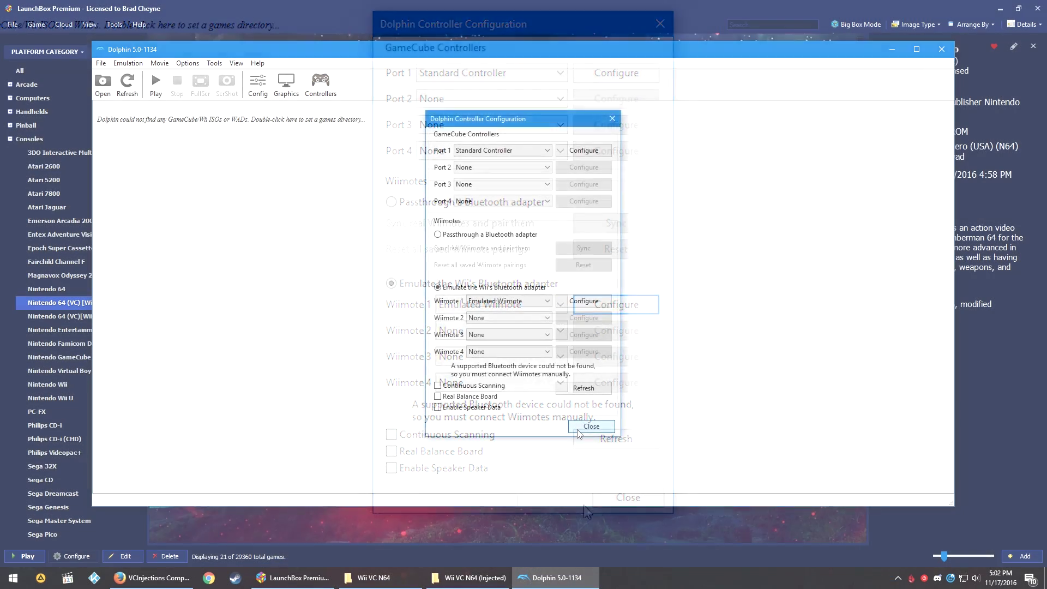
click(579, 428)
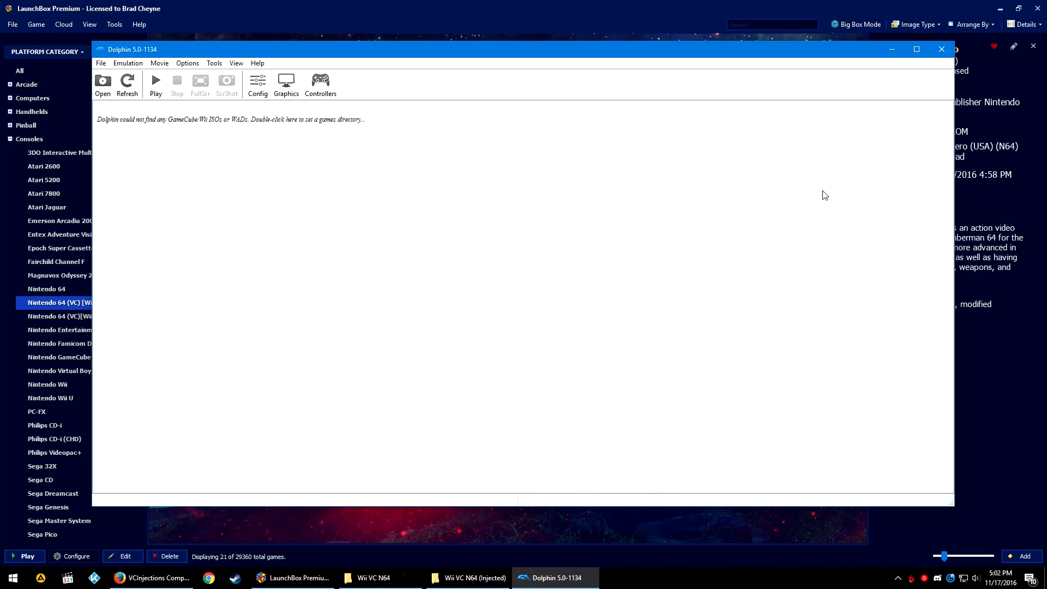
click(942, 49)
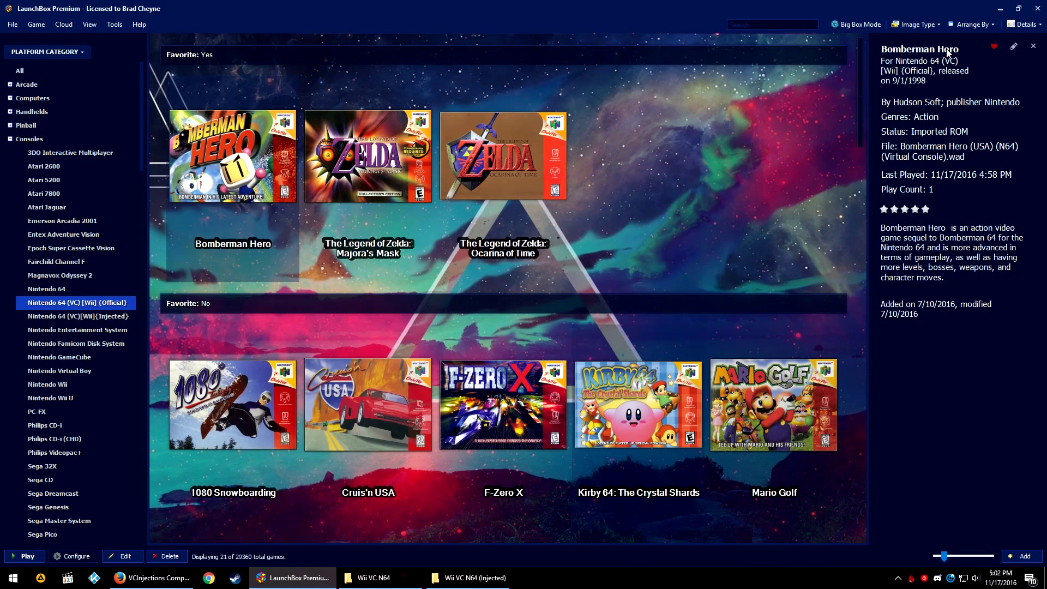
Step: Launch Bomberman Hero to test it with the configured controller, and stop the emulation
double_click(260, 132)
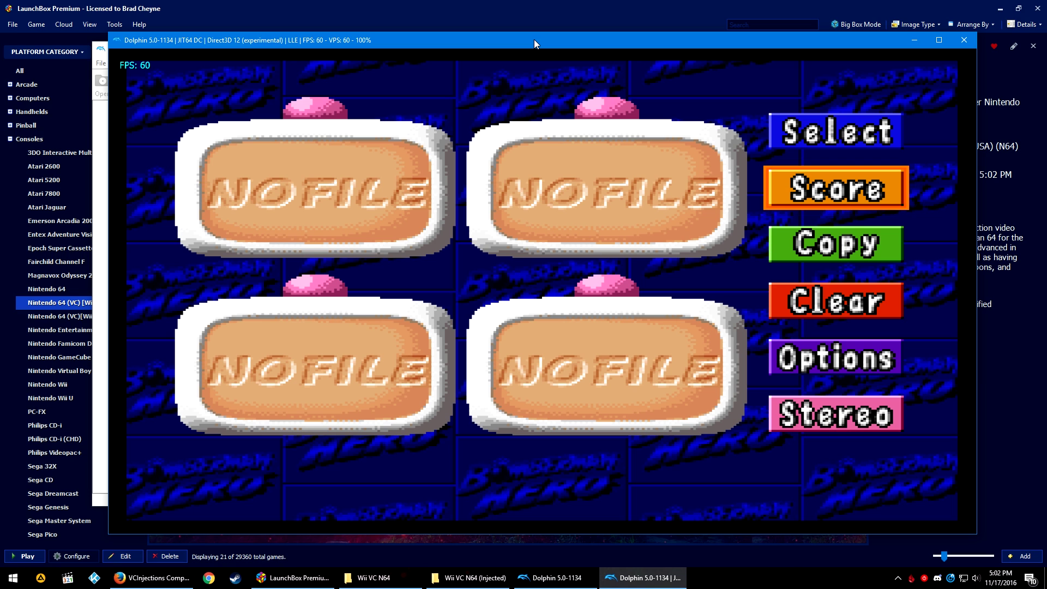
click(964, 40)
click(548, 283)
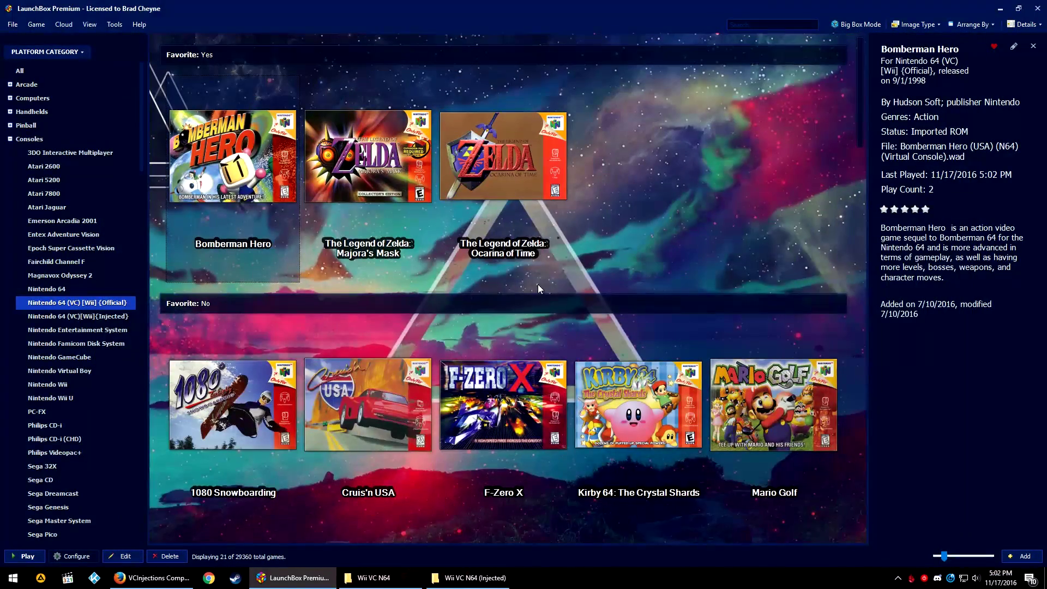
Step: Browse the official Virtual Console games and the games of the Nintendo 64 (VC)[Wii]{Injected} platform
scroll(535, 285, down, 10)
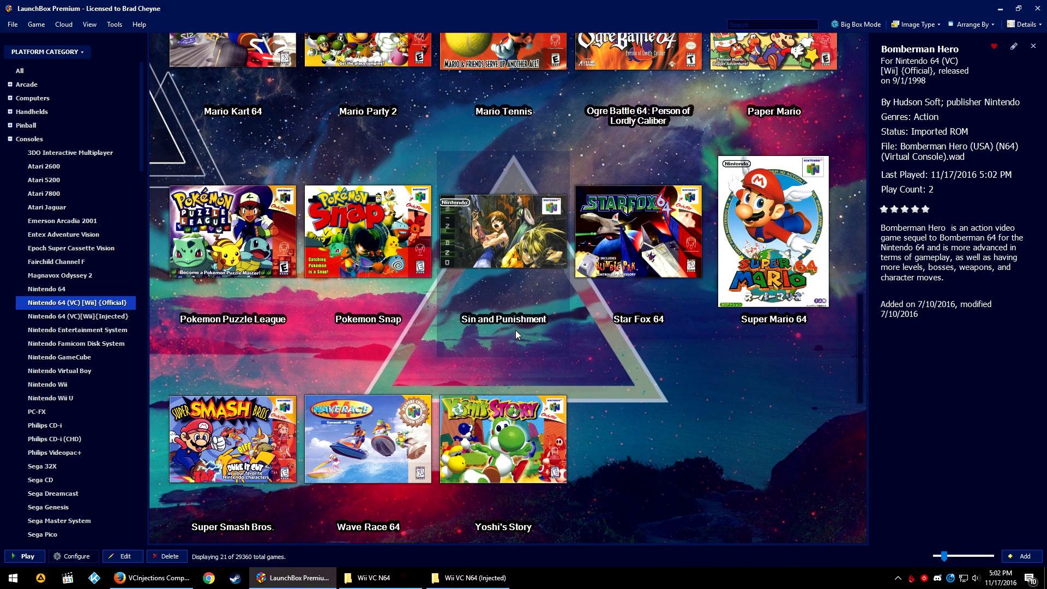
scroll(518, 323, up, 8)
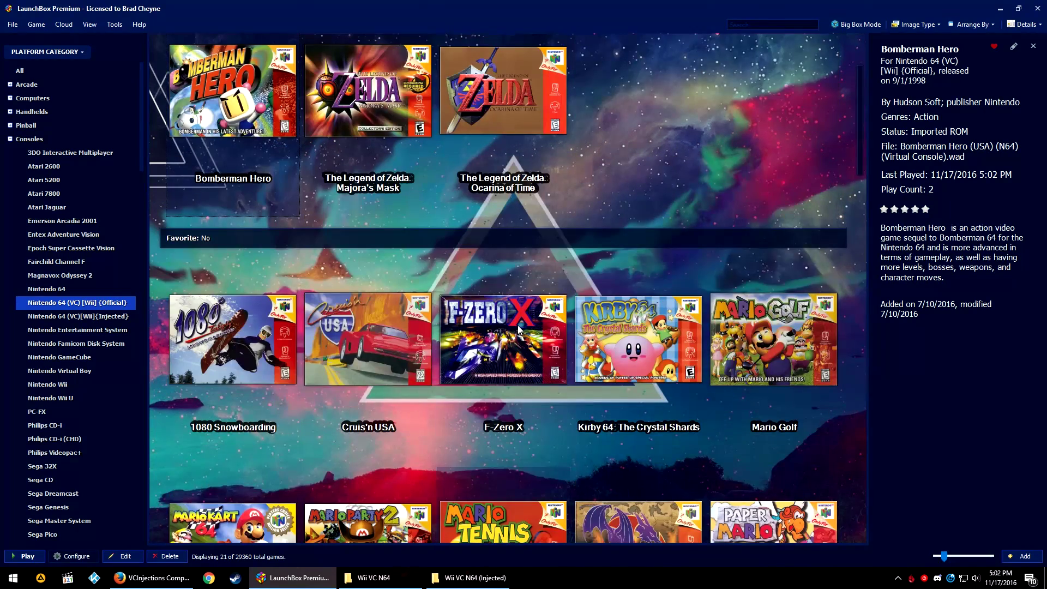
mouse_move(523, 320)
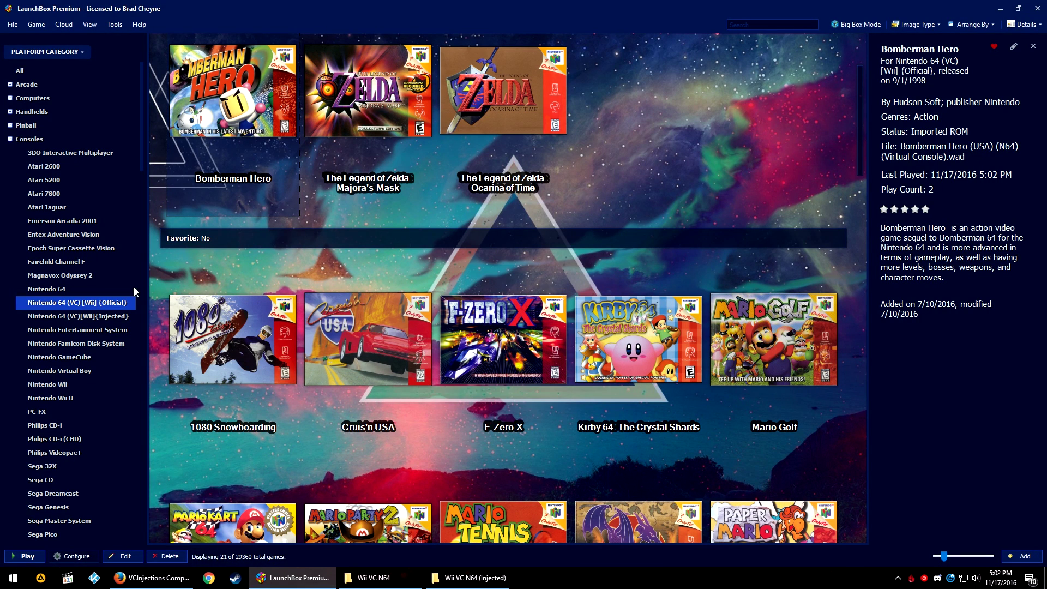
click(86, 315)
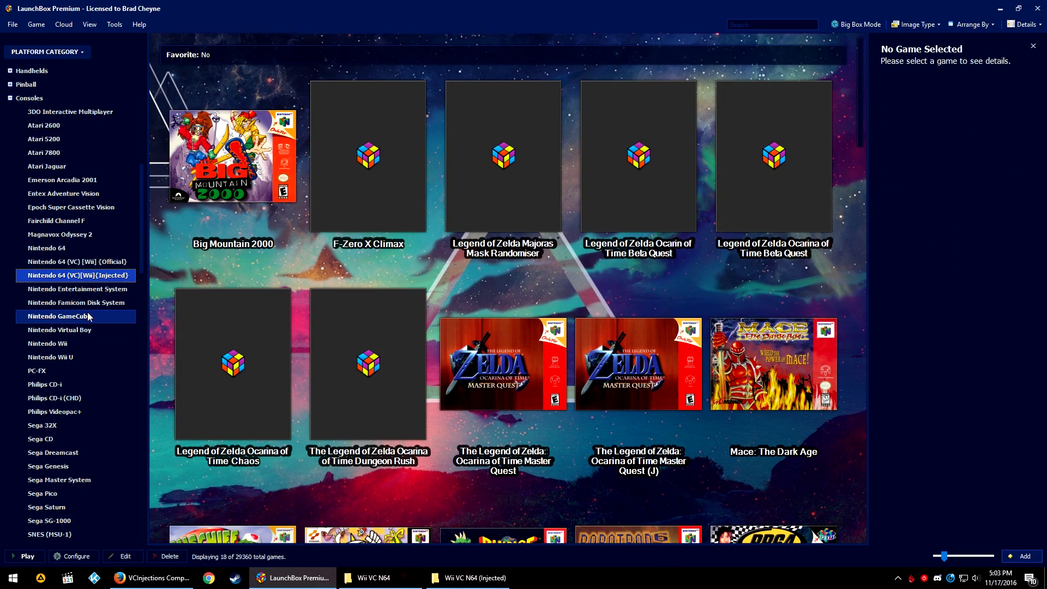
scroll(482, 347, down, 5)
scroll(482, 348, down, 3)
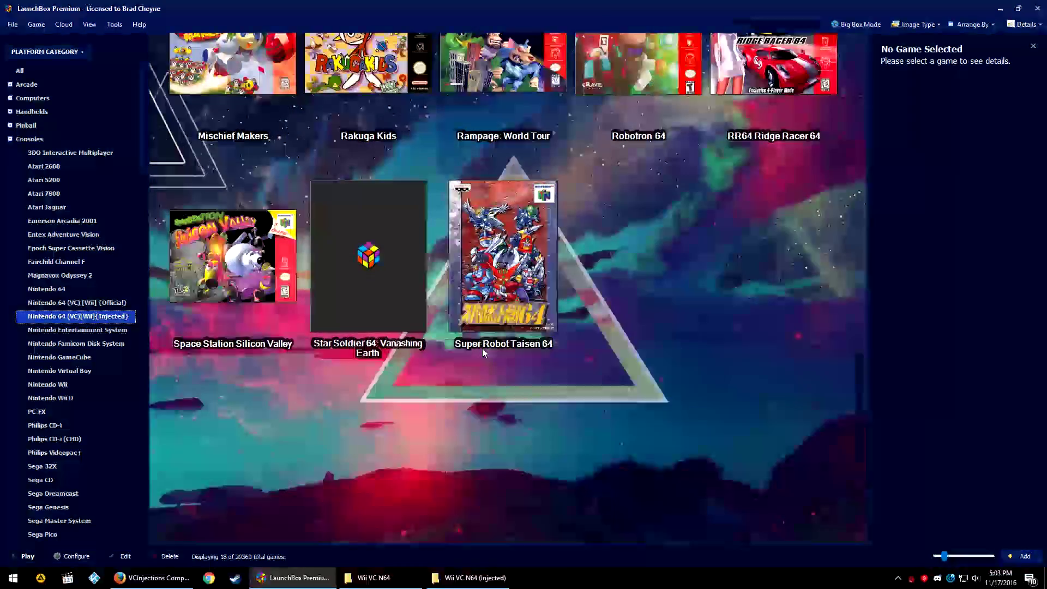
Step: Switch to Firefox, highlight Mischief Makers (U) in the VC injections compatibility list, and return to LaunchBox
key(alt+Tab)
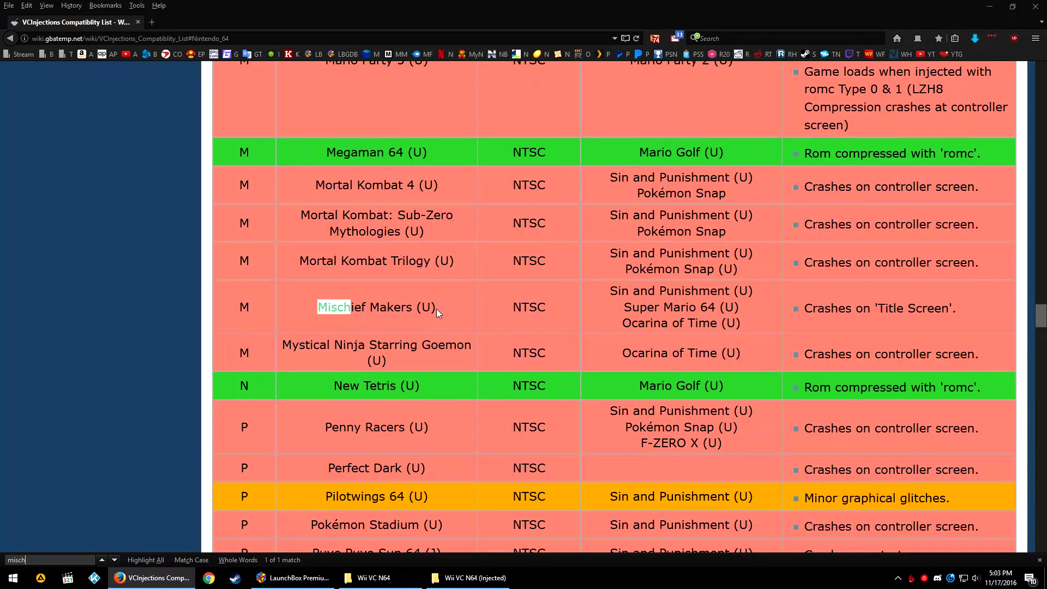
drag(436, 309, 320, 312)
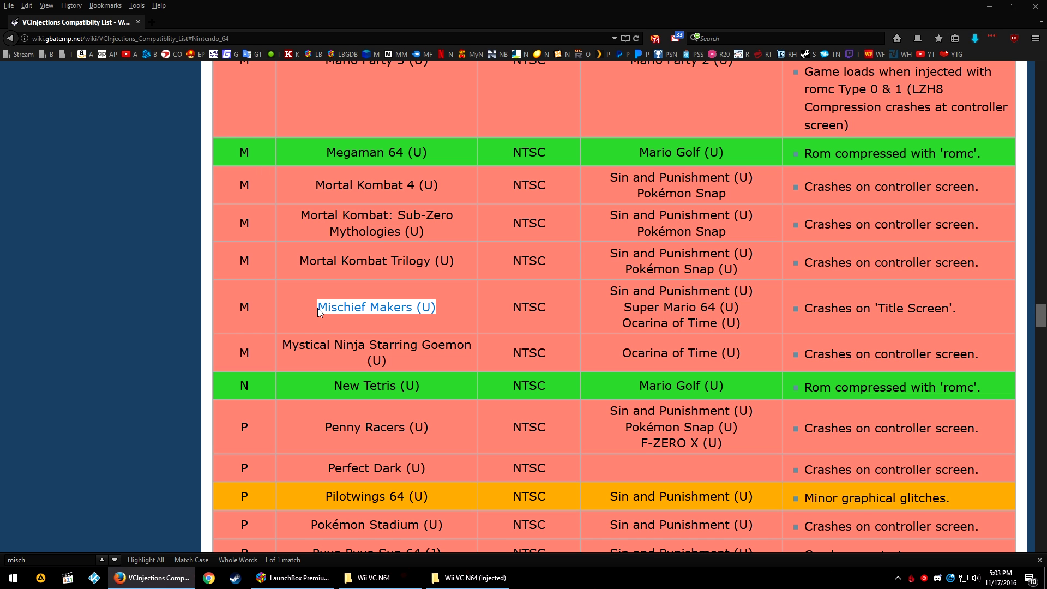
key(alt+Tab)
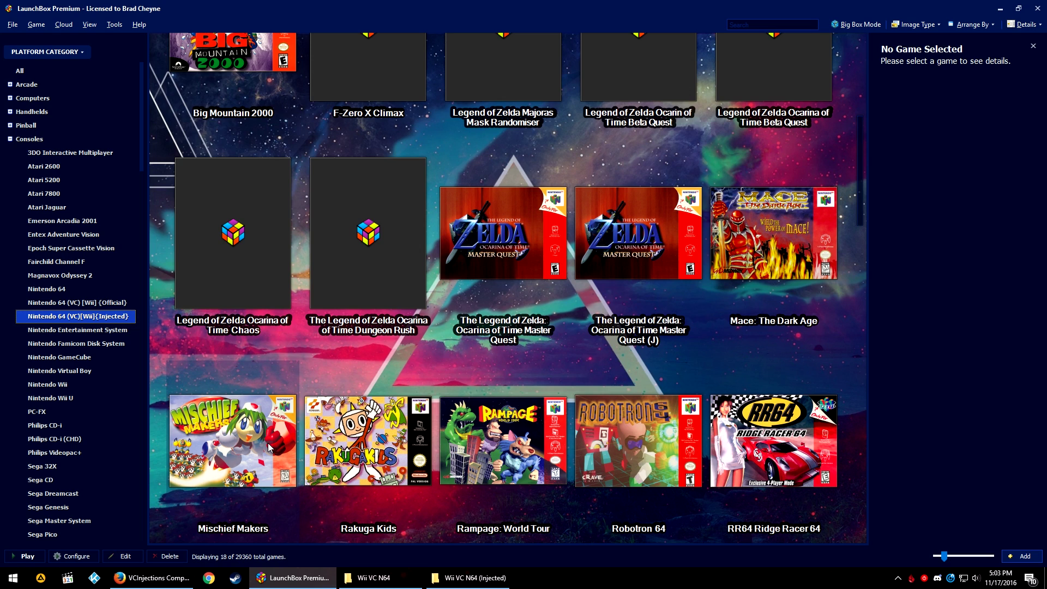
Step: Launch the injected Mischief Makers, start it from its title screen, and stop the emulation
double_click(269, 448)
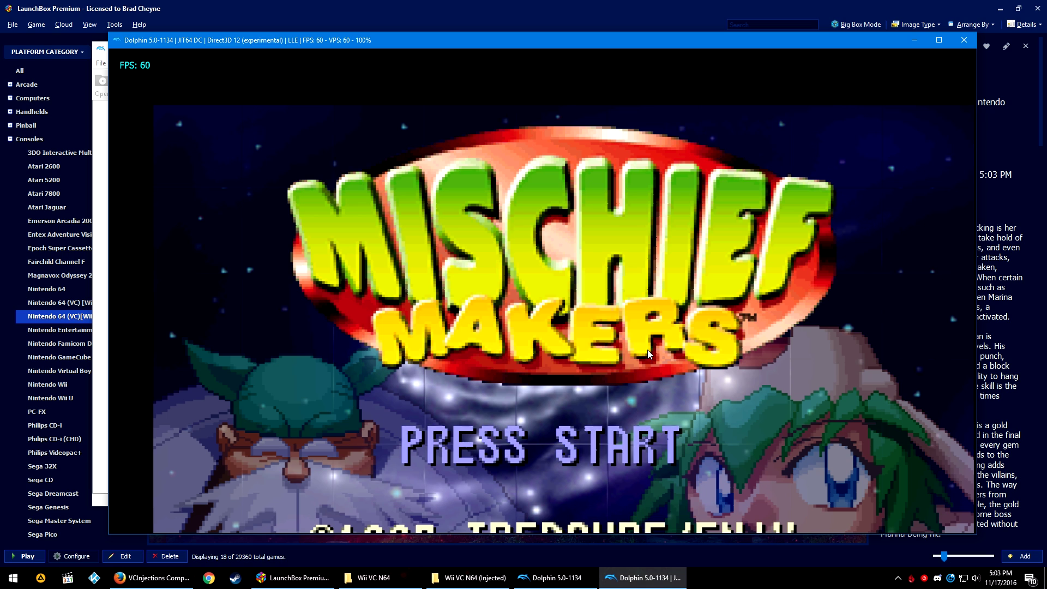
key(Return)
click(965, 41)
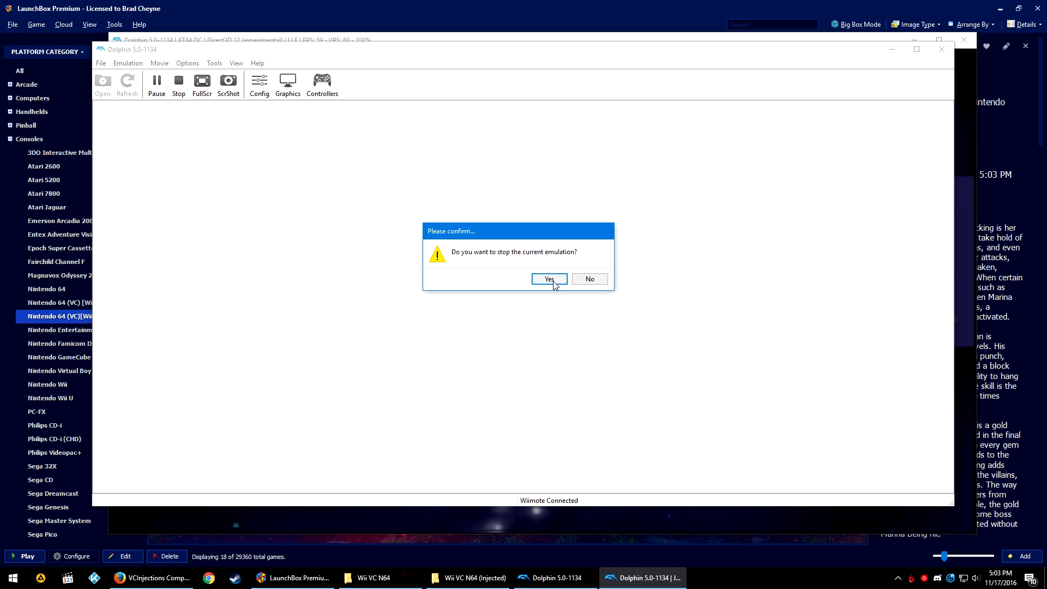
click(552, 280)
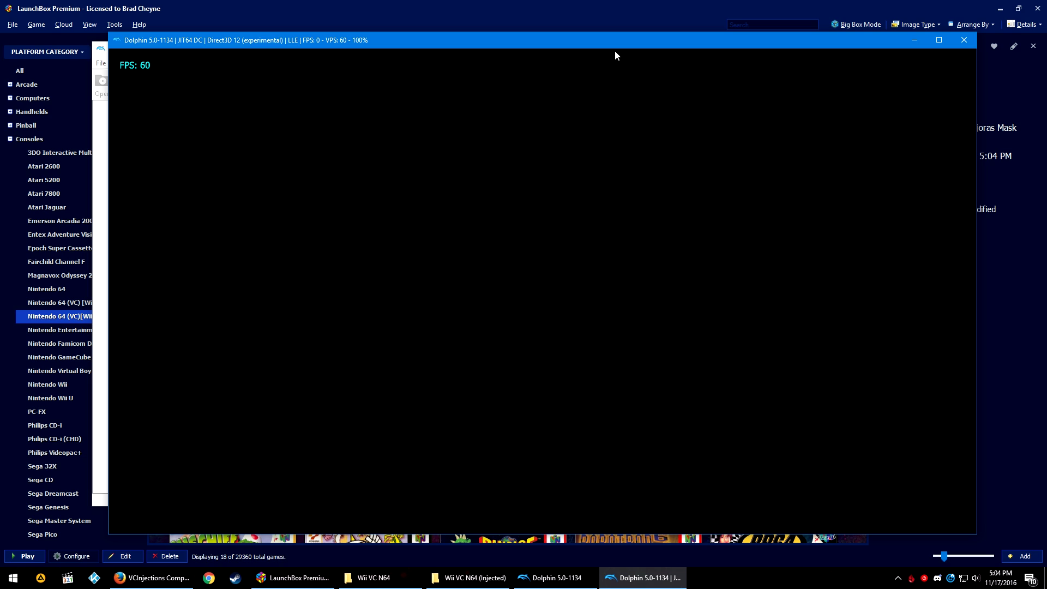
Step: Stop the Legend of Zelda Majoras Mask Randomiser emulation and close Dolphin
click(963, 40)
click(549, 279)
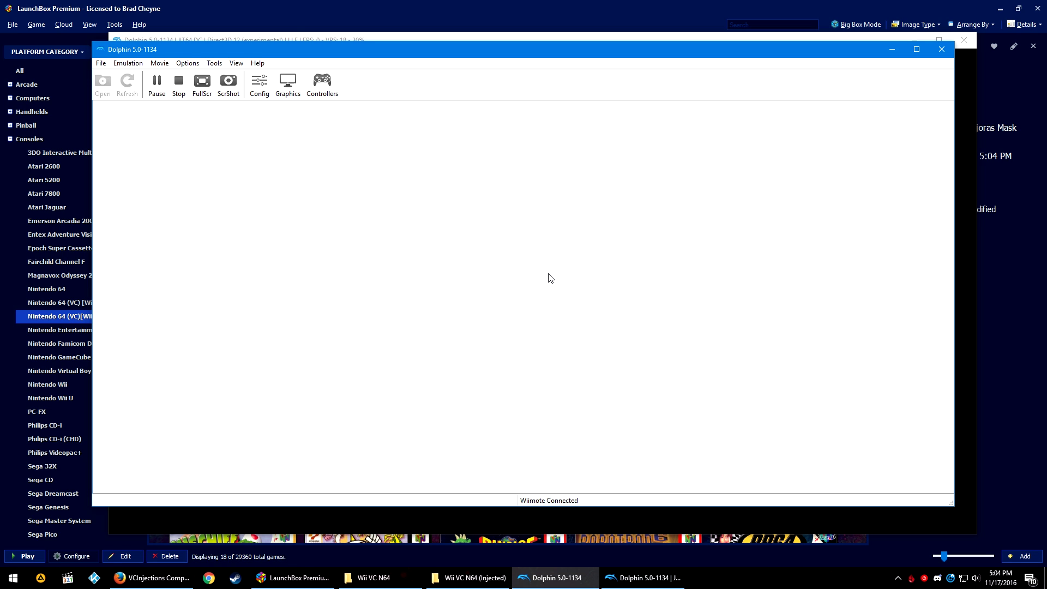
click(942, 49)
click(605, 281)
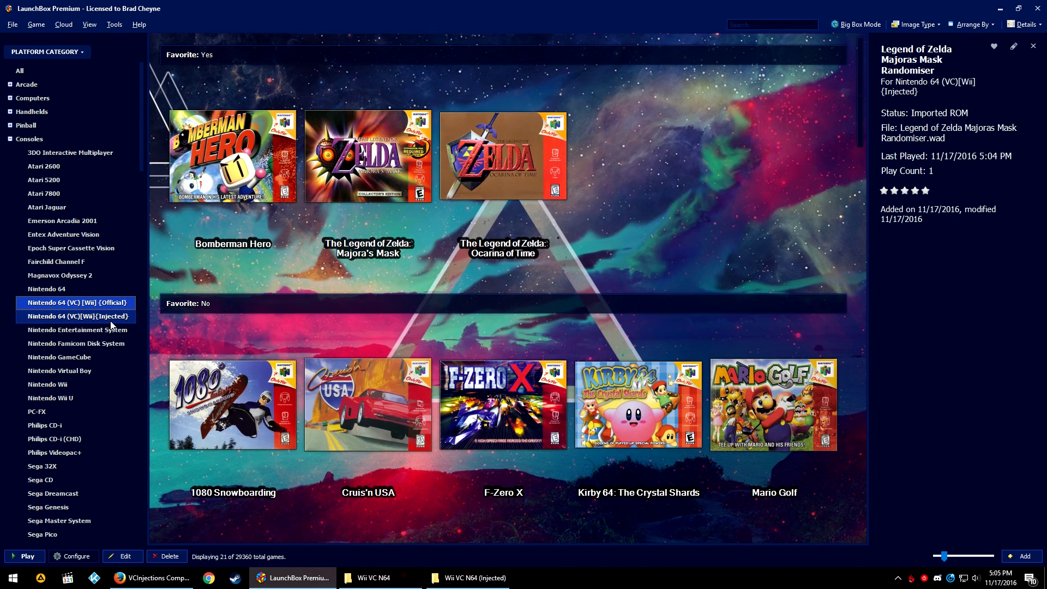
Step: Return to the Nintendo 64 (VC)[Wii]{Injected} platform, test Rampage: World Tour, and stop its emulation
click(111, 321)
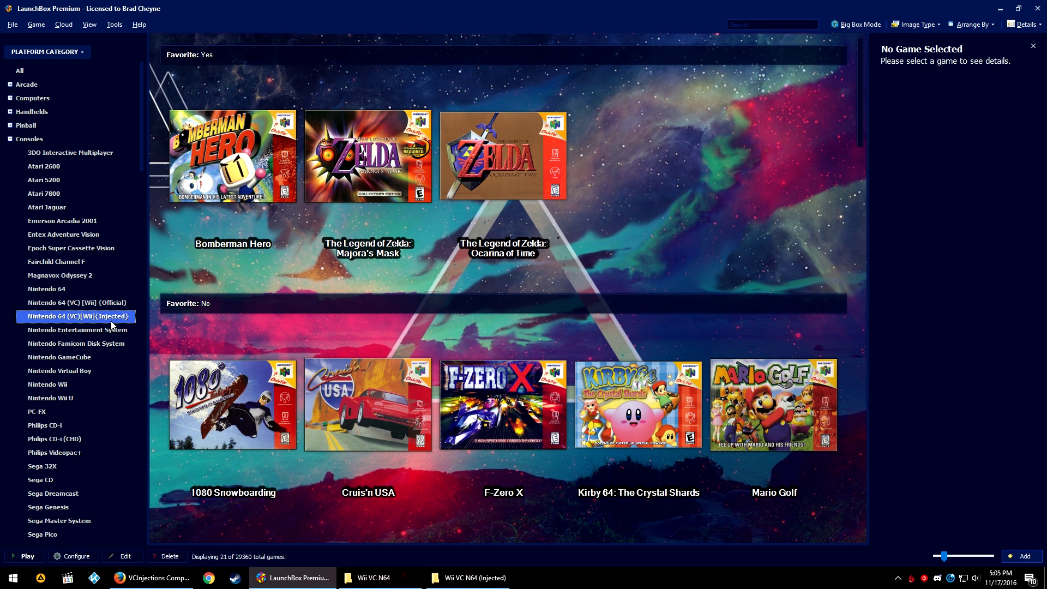
scroll(111, 324, down, 1)
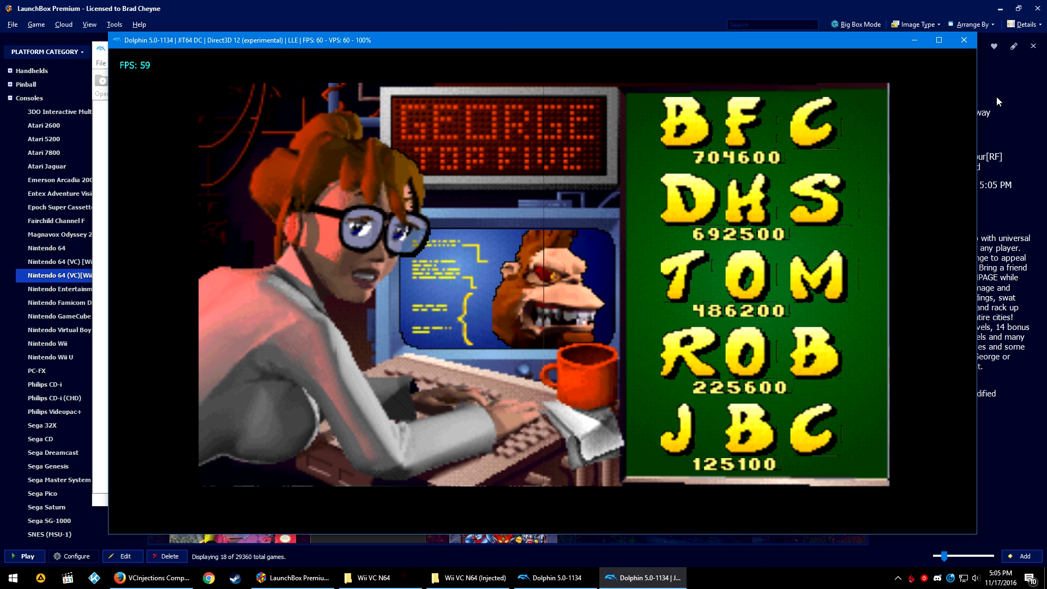
click(961, 41)
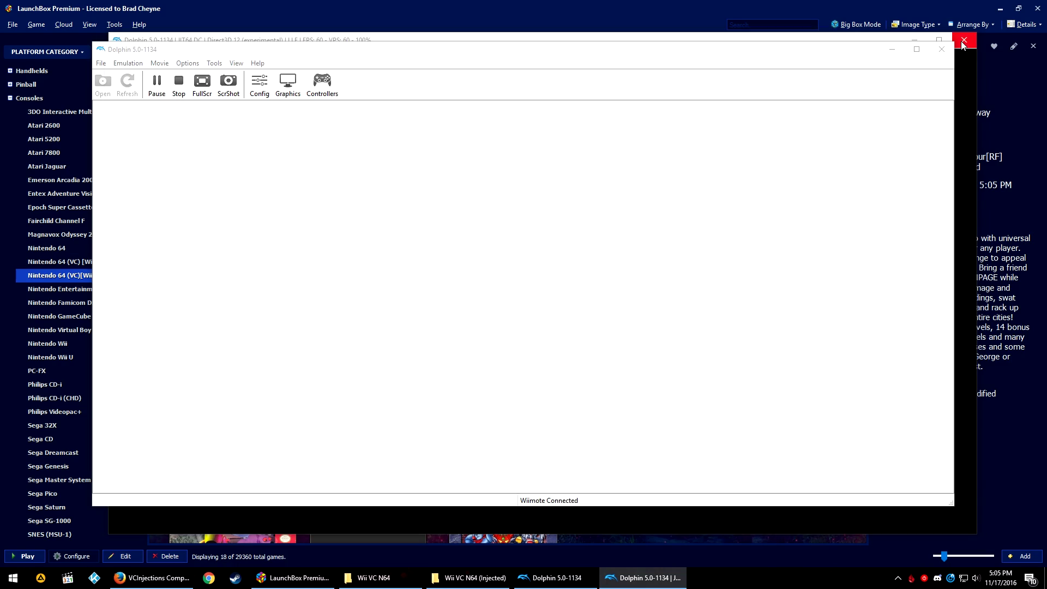
click(551, 280)
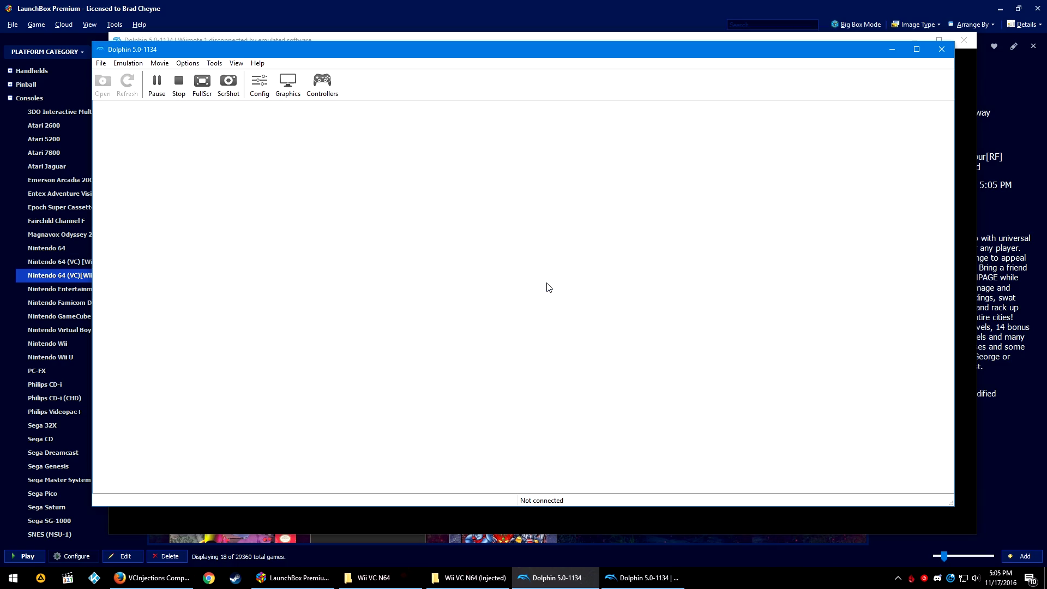
scroll(763, 405, up, 3)
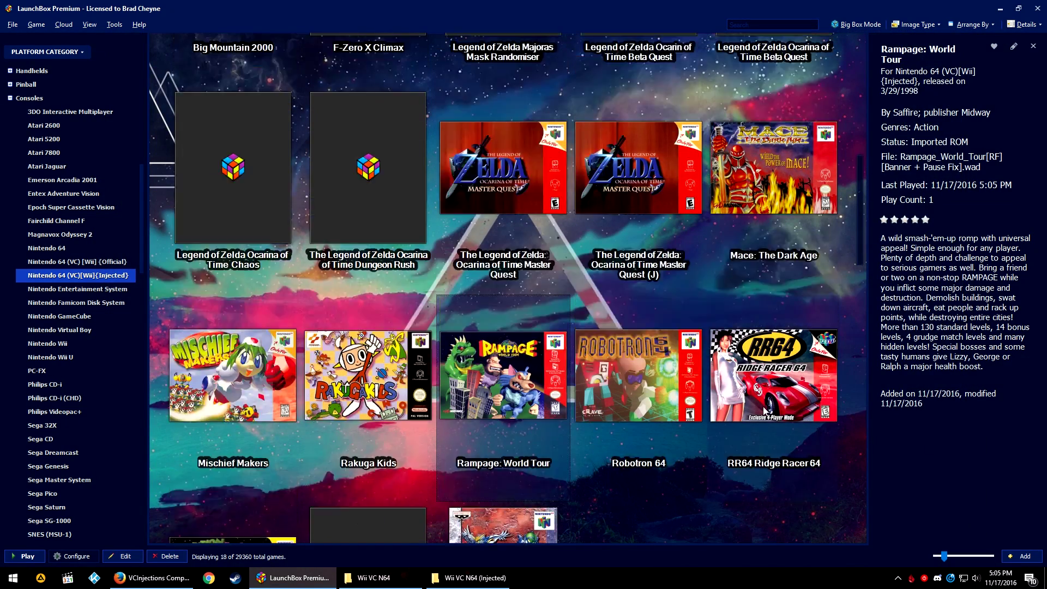